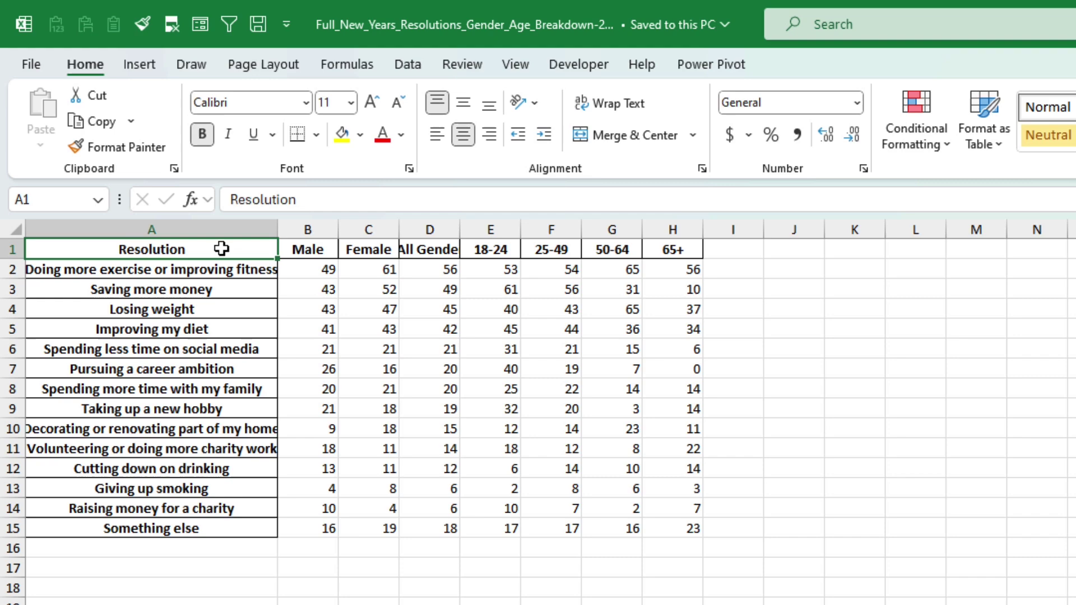
Copy the A1:D15 resolutions table onto a new Sheet2 starting at A1
drag(221, 247, 419, 529)
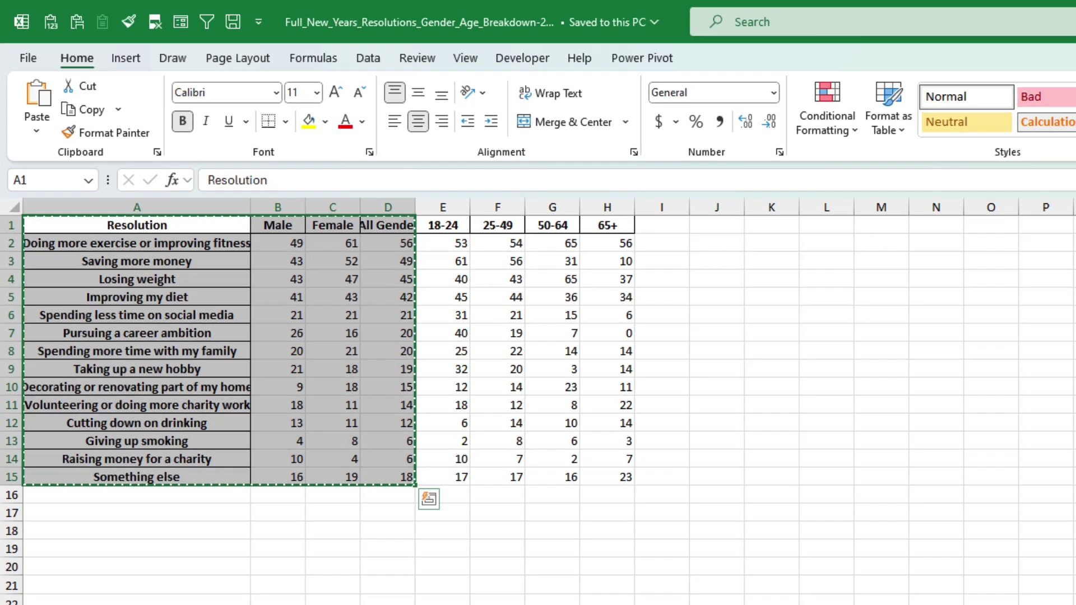
key(ctrl+c)
click(164, 583)
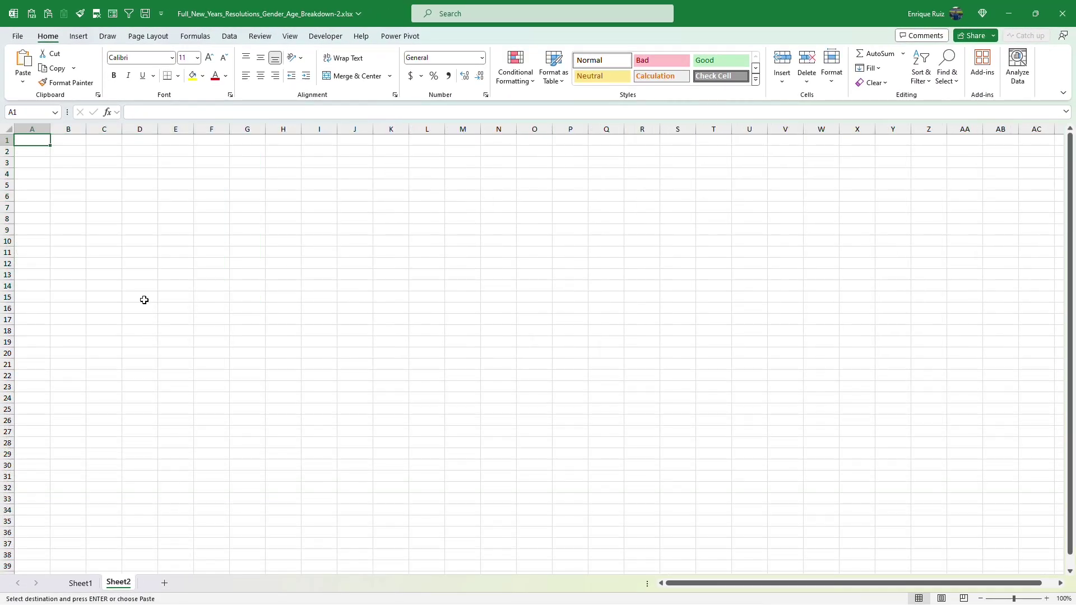
key(ctrl+v)
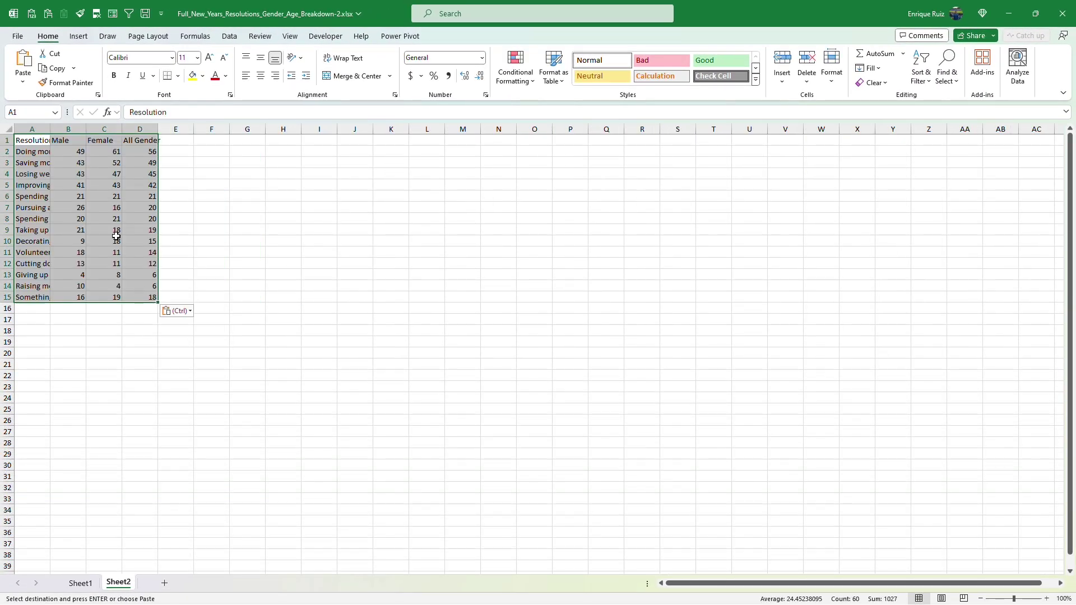
Auto-fit column A to the longest resolution name
click(33, 151)
drag(51, 130, 50, 130)
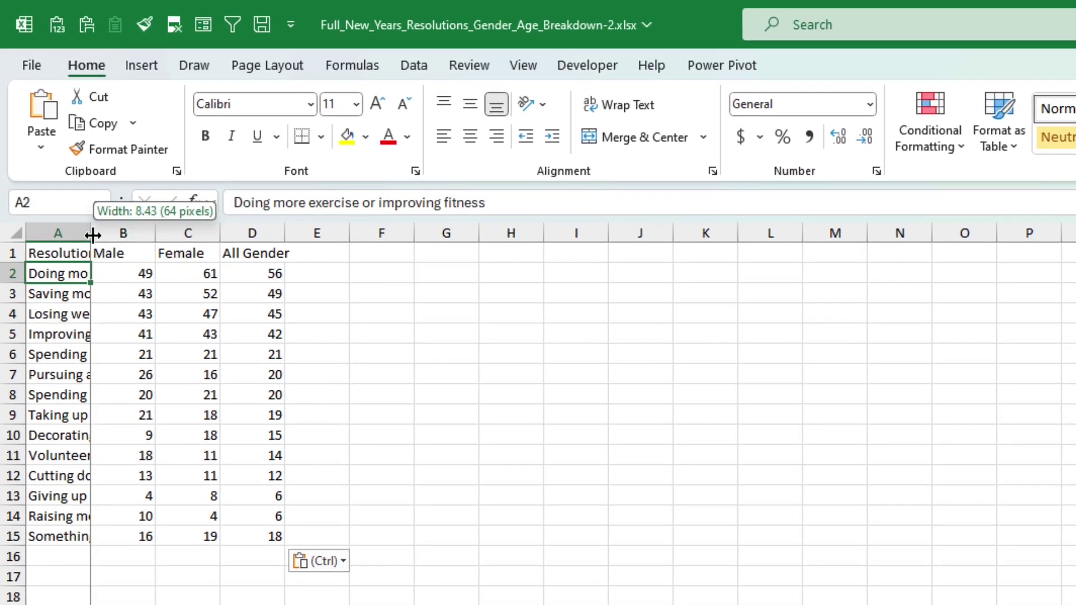
double_click(92, 235)
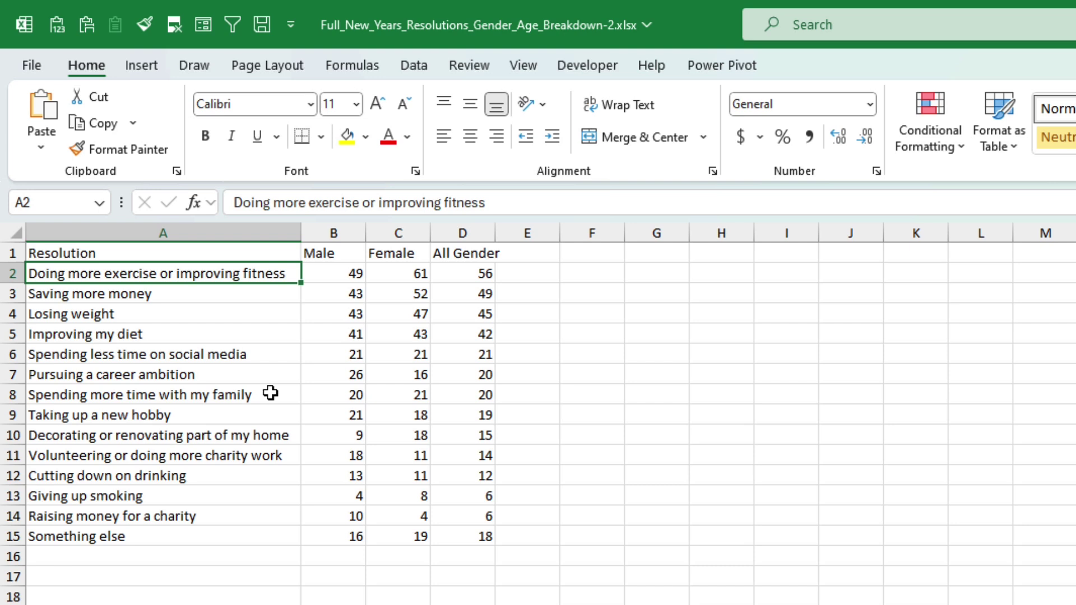
Chart resolutions A1:A15 against All Gender D1:D15 as a 2-D clustered bar chart
drag(216, 258, 207, 535)
drag(464, 255, 455, 537)
click(142, 66)
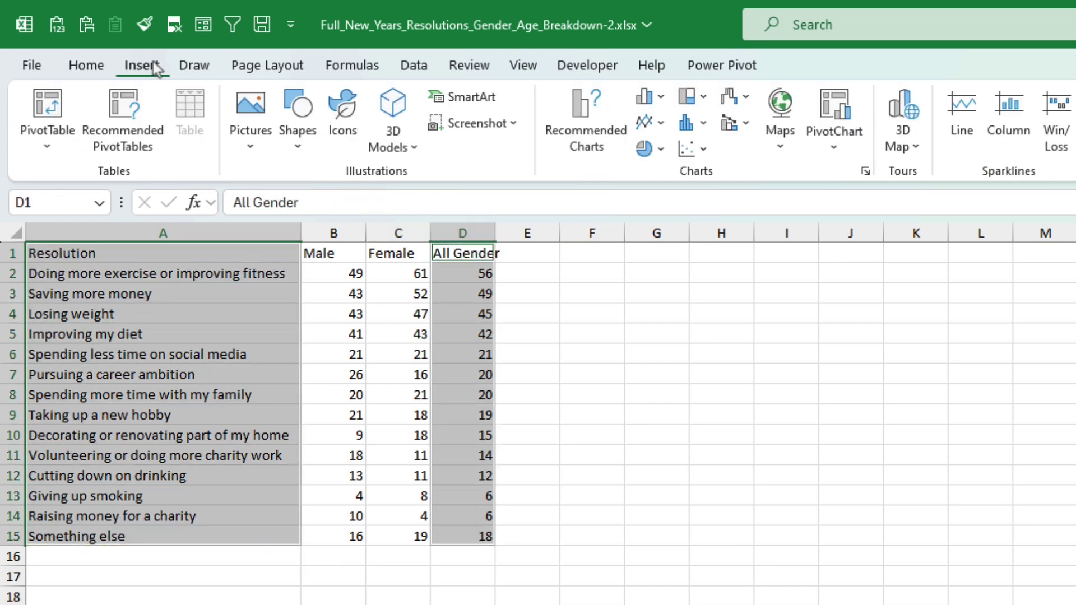
click(650, 100)
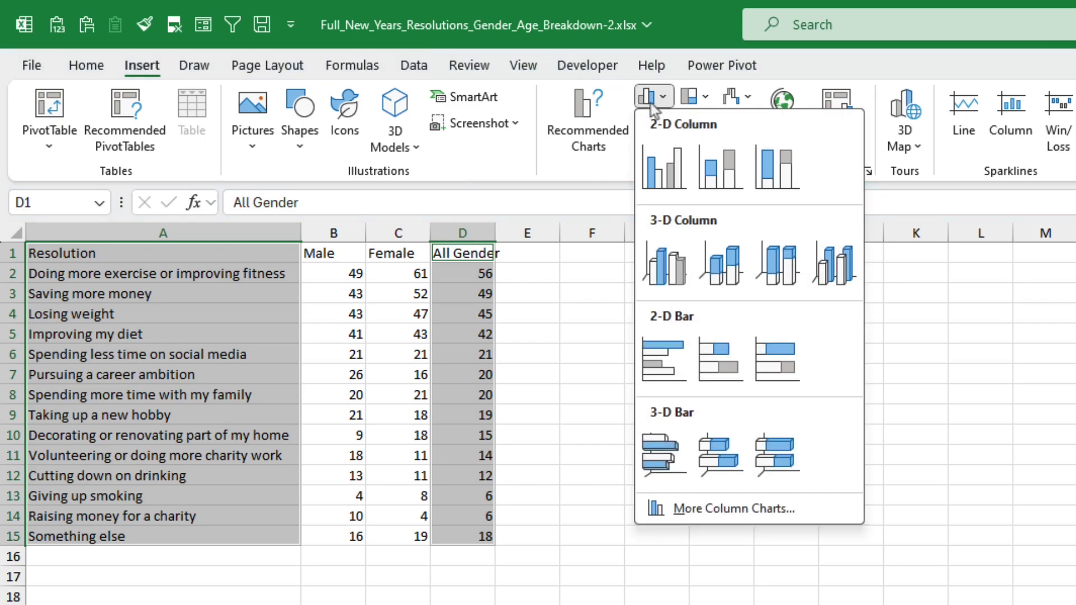
click(664, 364)
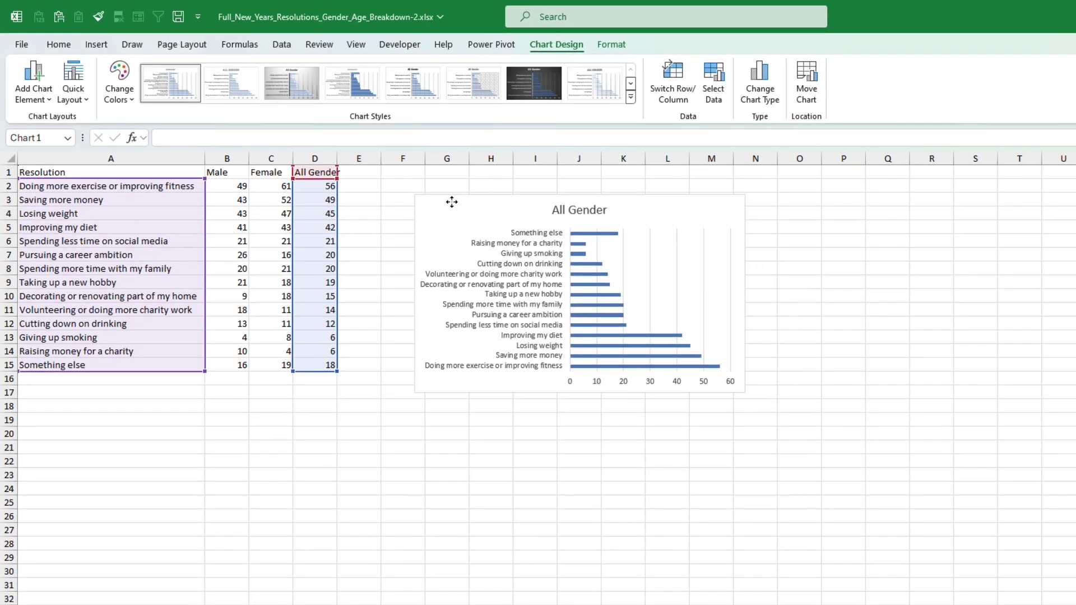
Make the chart taller, add header filters, and sort All Gender largest to smallest
drag(743, 391, 745, 509)
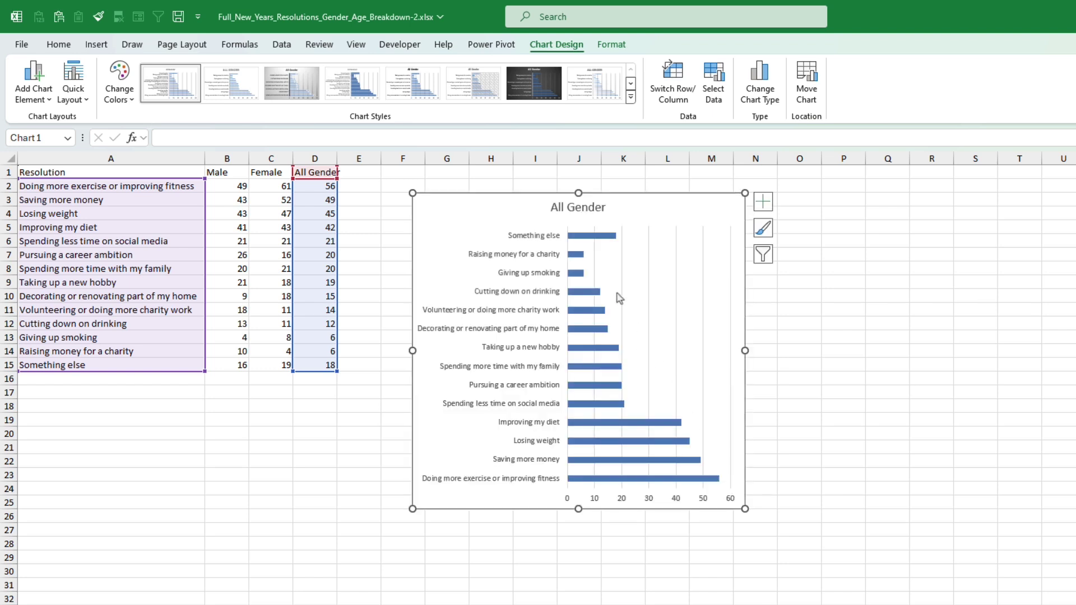
click(275, 180)
key(ctrl+shift+l)
key(Up)
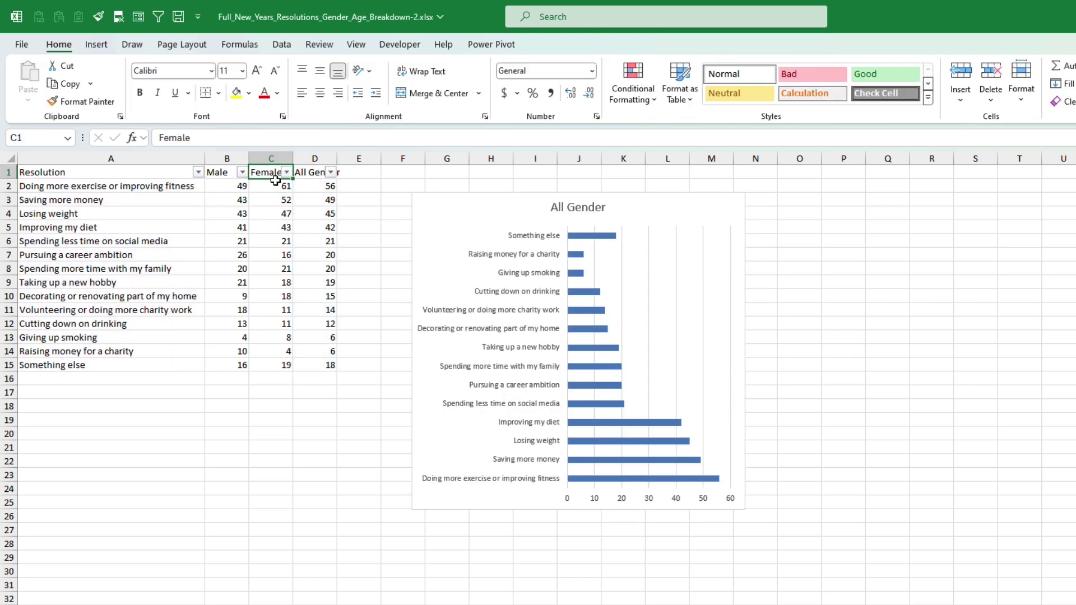
key(Right)
key(alt+Down)
key(Down)
key(Down)
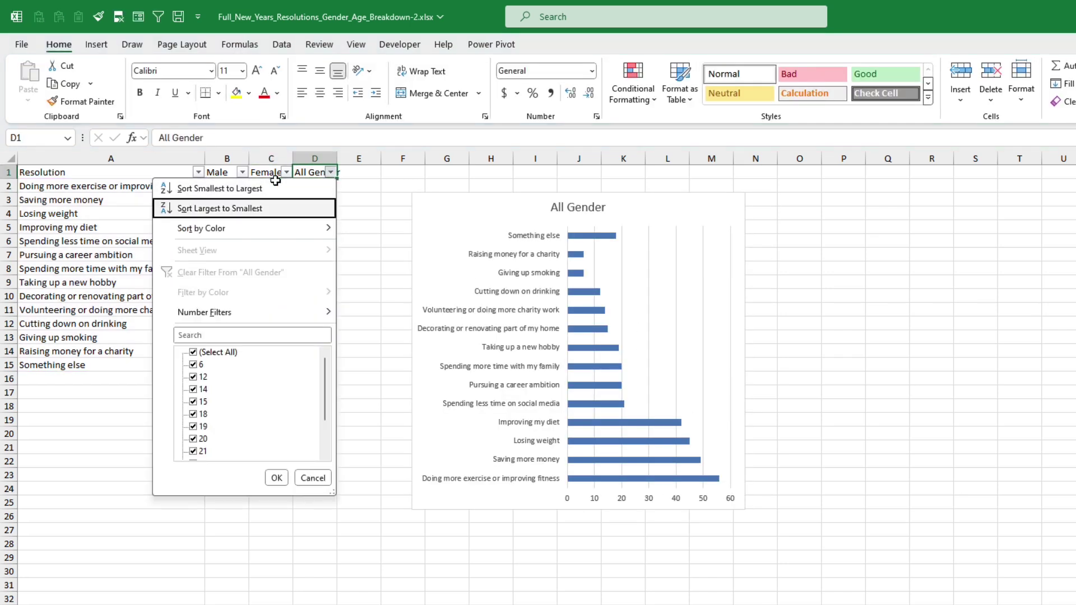
key(Return)
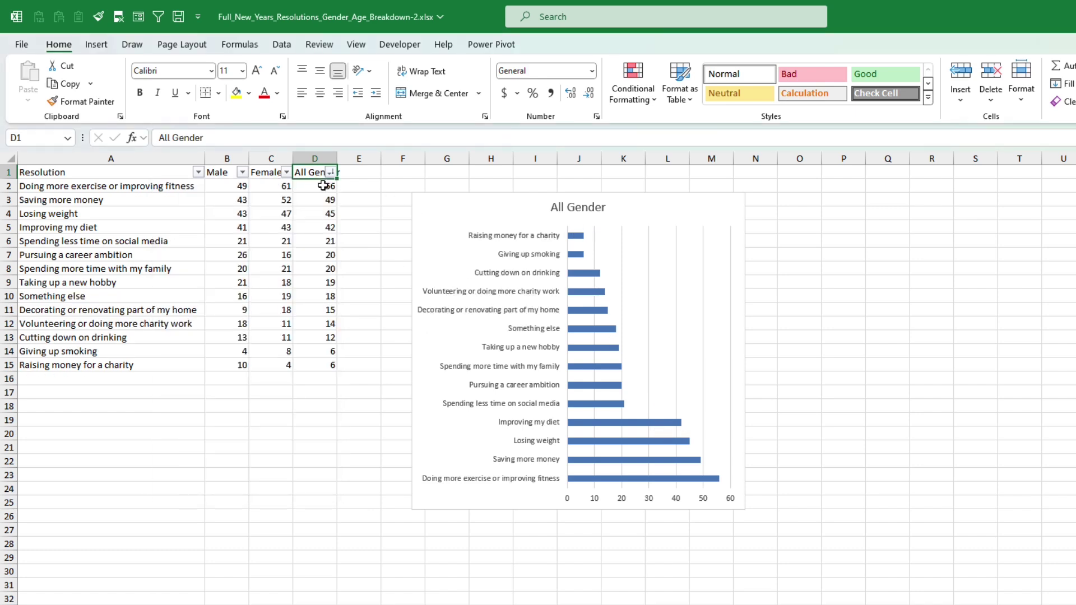
Re-sort All Gender smallest to largest, remove the filters, and move the chart down-right
key(alt+Down)
key(Down)
key(Down)
key(Up)
key(Return)
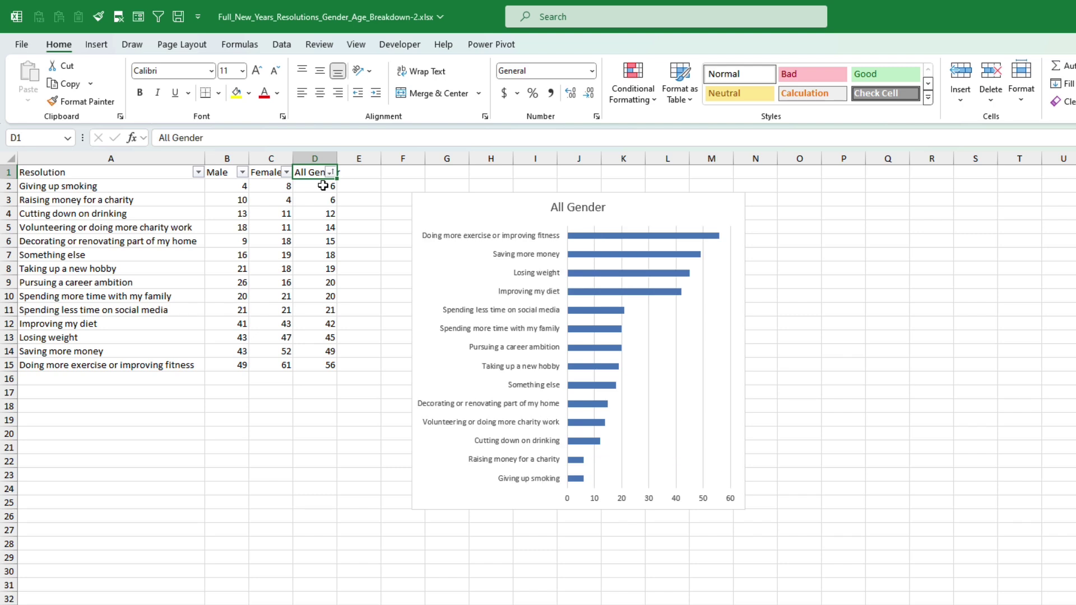
key(ctrl+shift+l)
drag(492, 193, 562, 280)
Delete the All Gender chart title and return to the worksheet cells
click(567, 283)
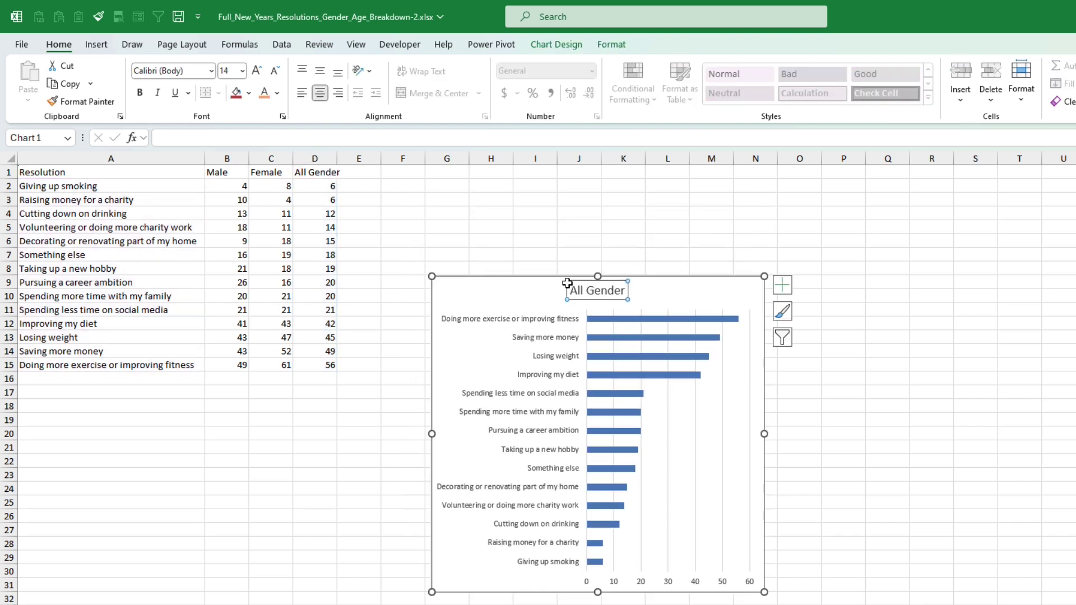
key(Delete)
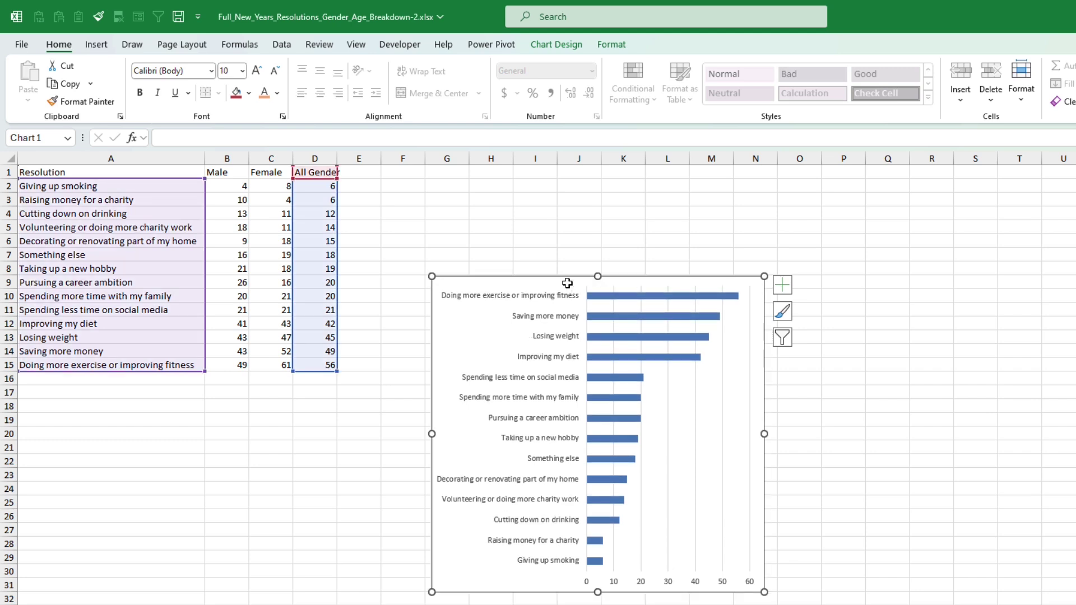
click(272, 186)
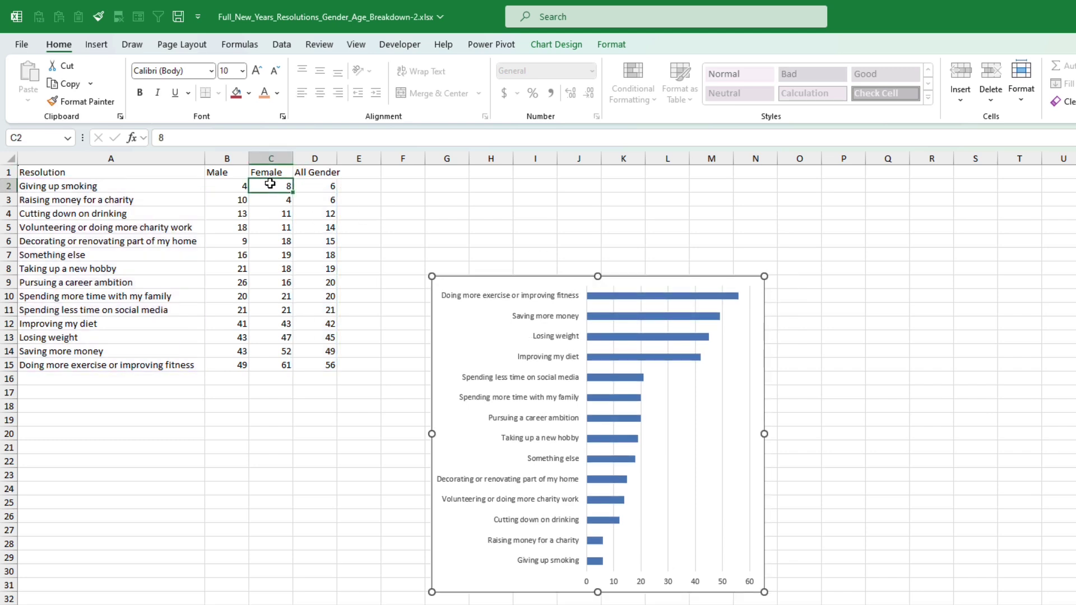
click(234, 185)
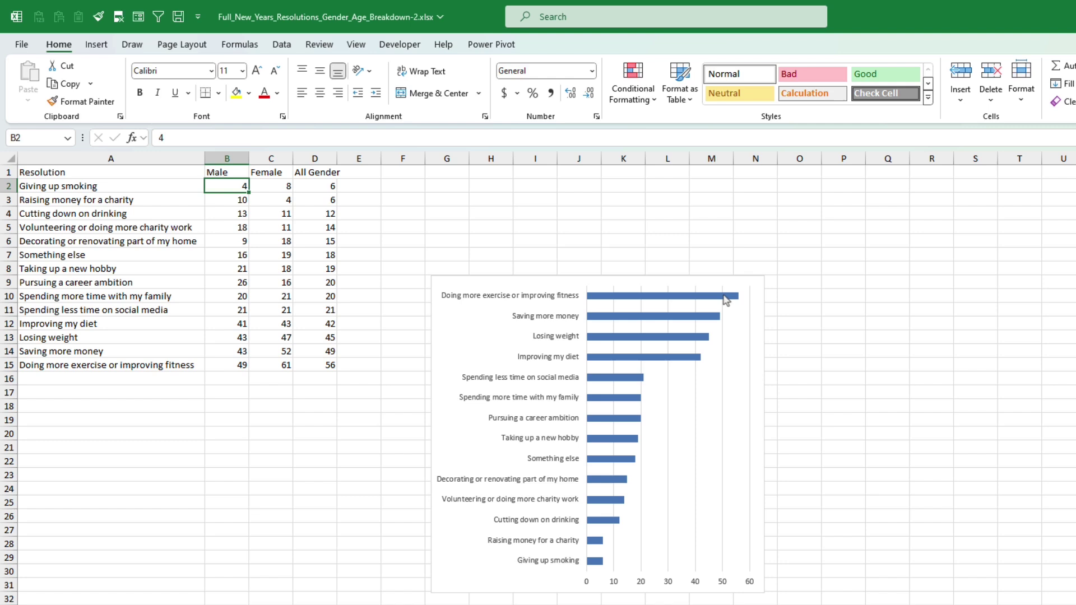
mouse_move(729, 302)
click(730, 282)
click(556, 45)
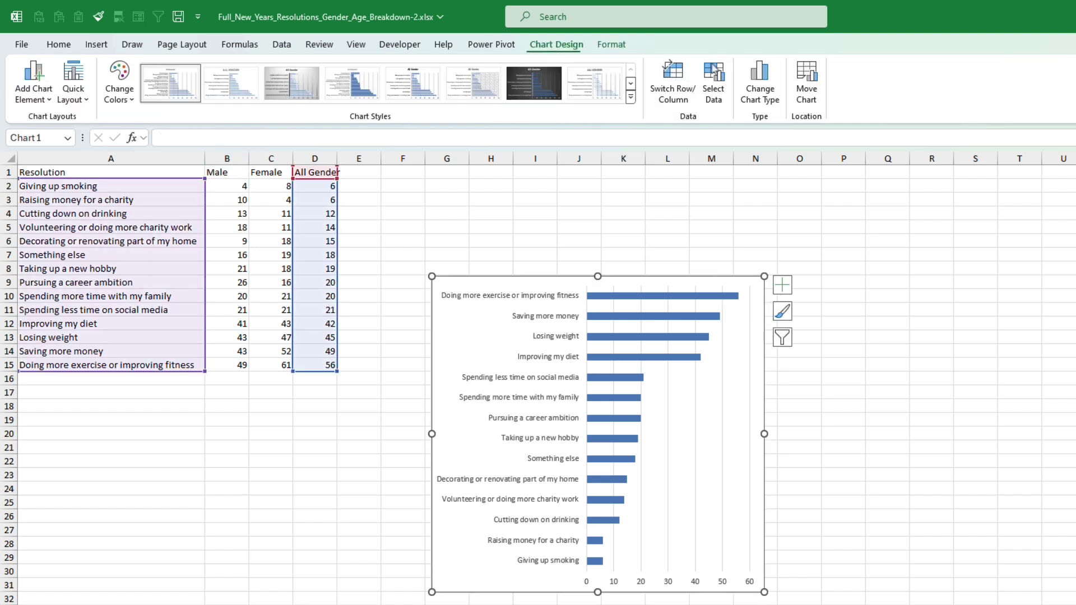
click(760, 84)
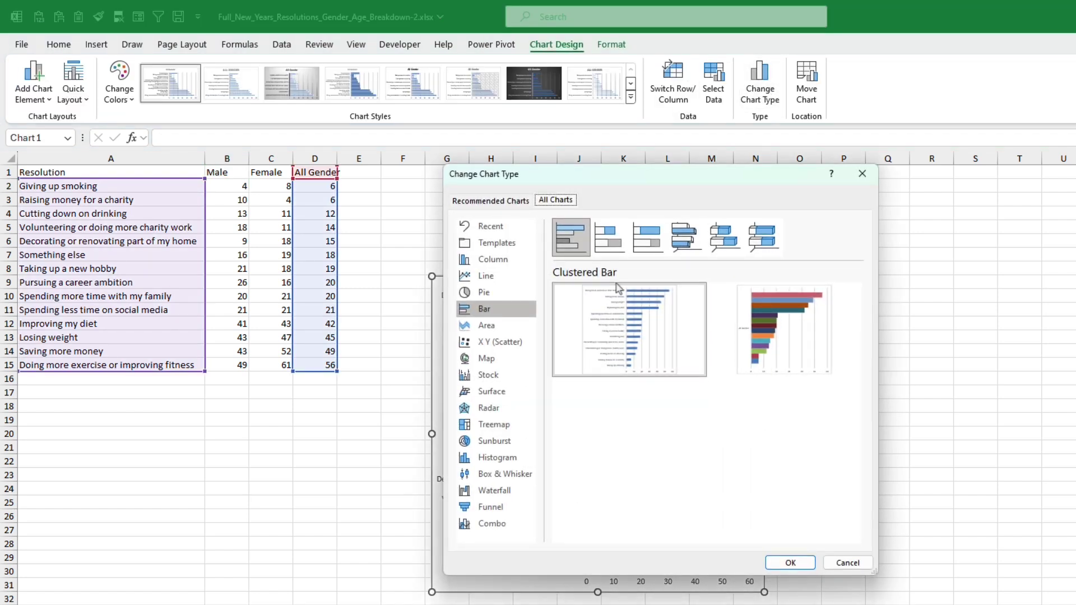
click(513, 525)
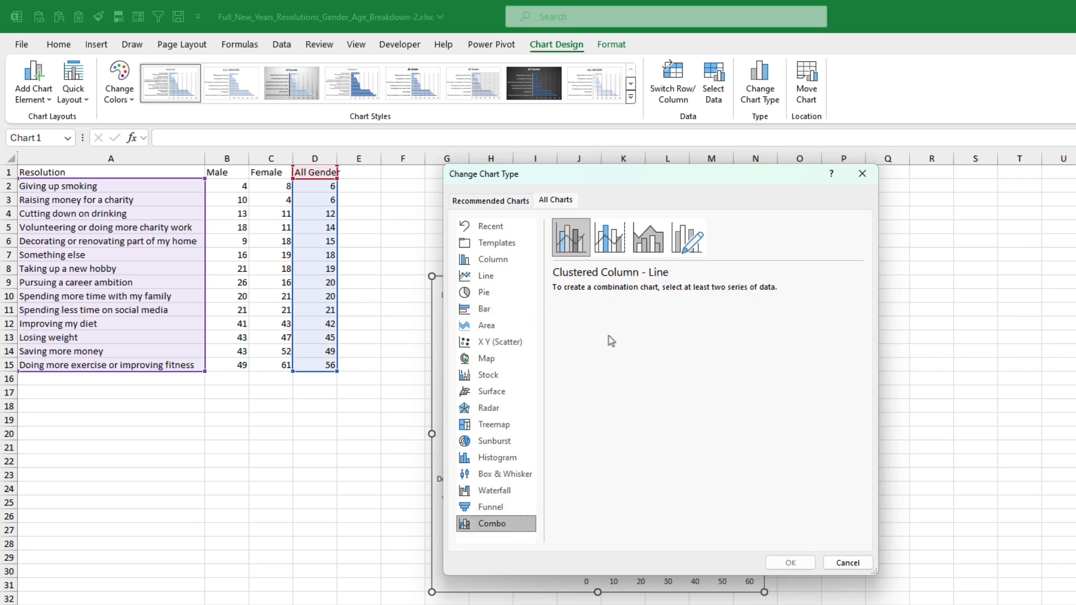
click(862, 173)
click(420, 236)
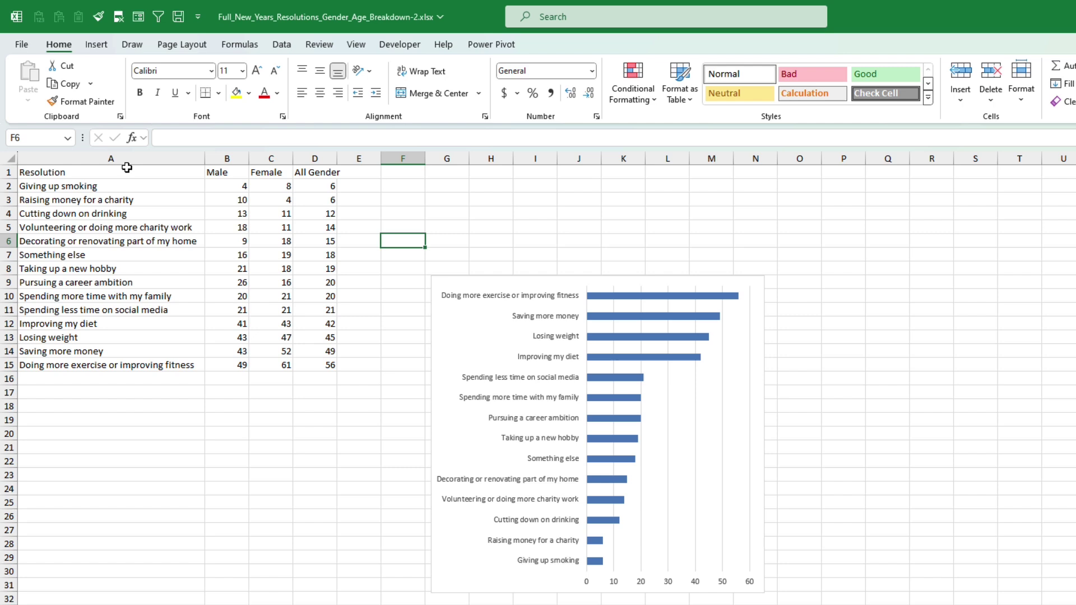
Paste the Resolution, Male and Female columns transposed into F1:T3
drag(152, 172, 278, 365)
key(ctrl+c)
click(406, 172)
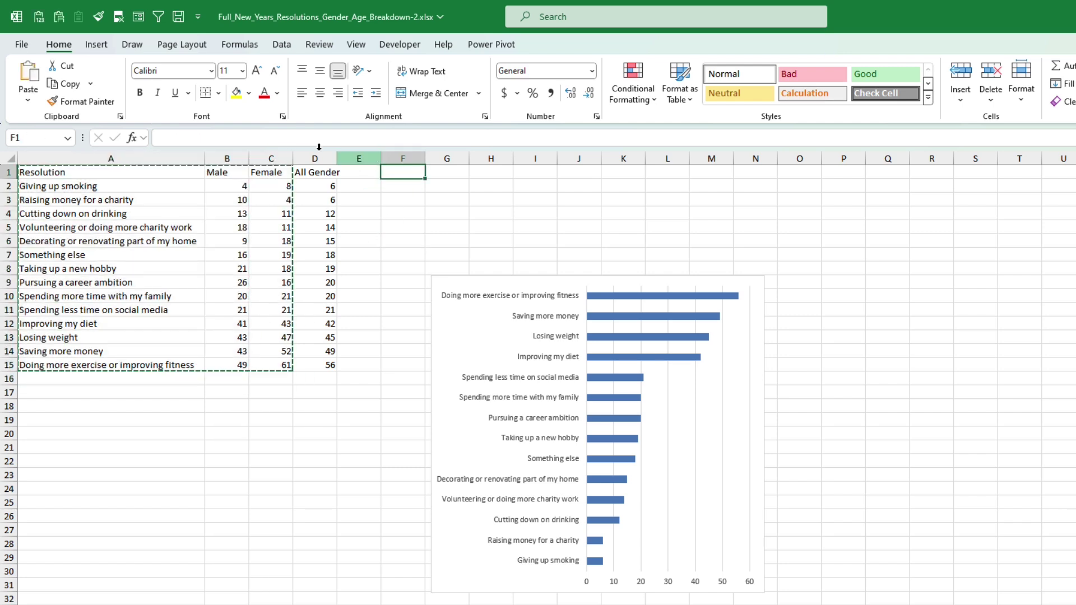
click(28, 102)
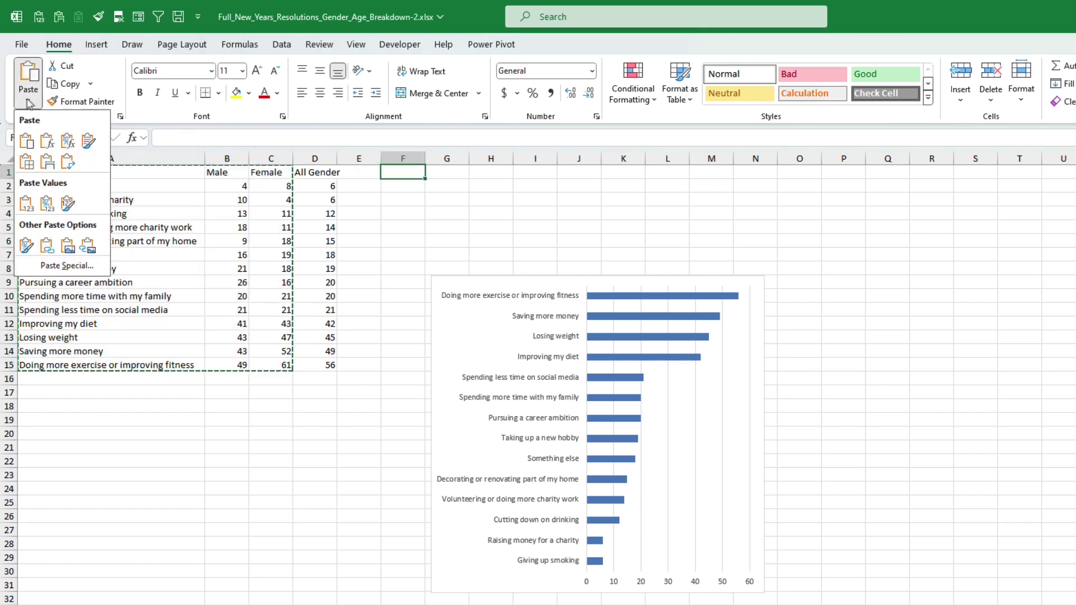
click(68, 162)
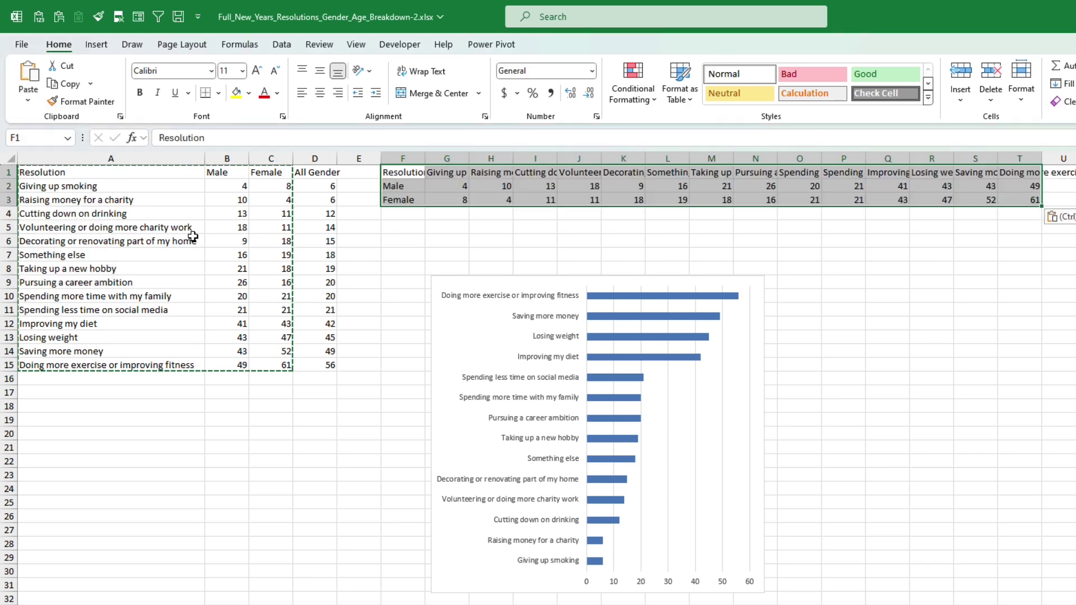
Add a chart series named from G1 (Giving up smoking) with values G2:G3
click(506, 281)
click(564, 44)
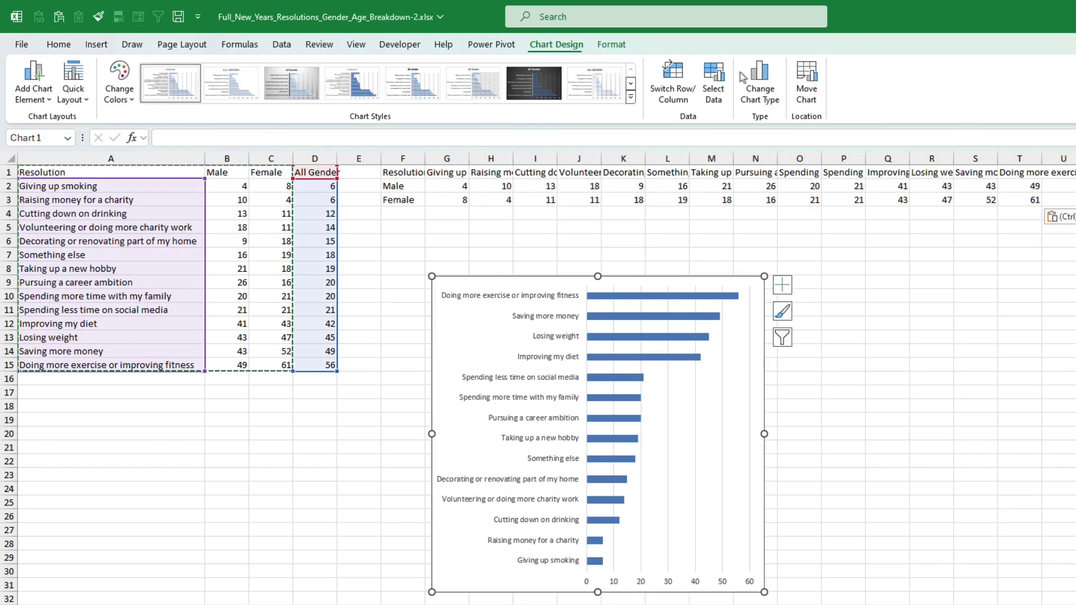
click(718, 88)
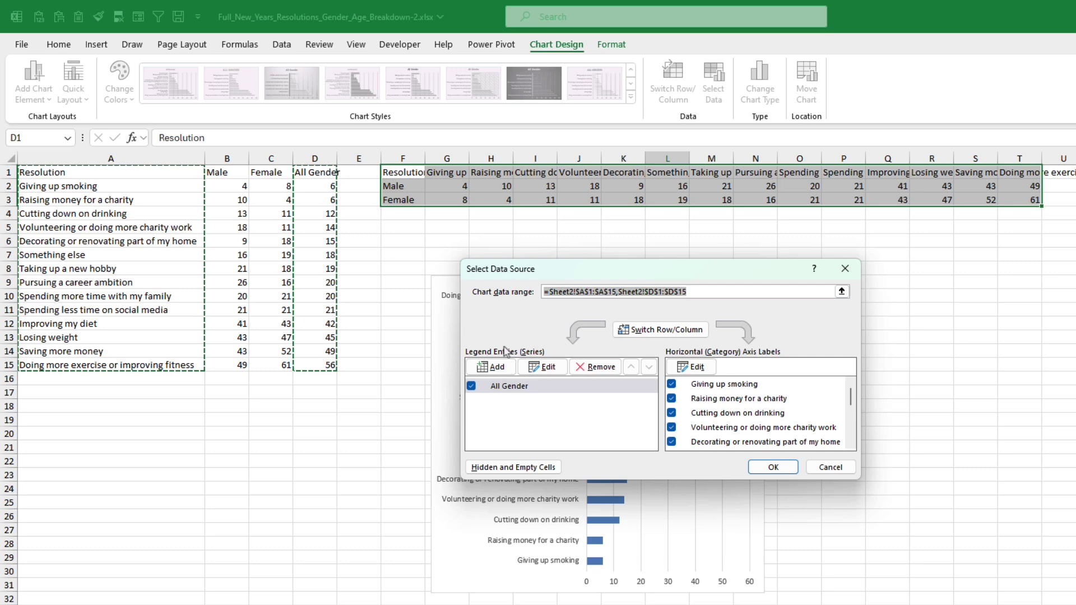
click(500, 366)
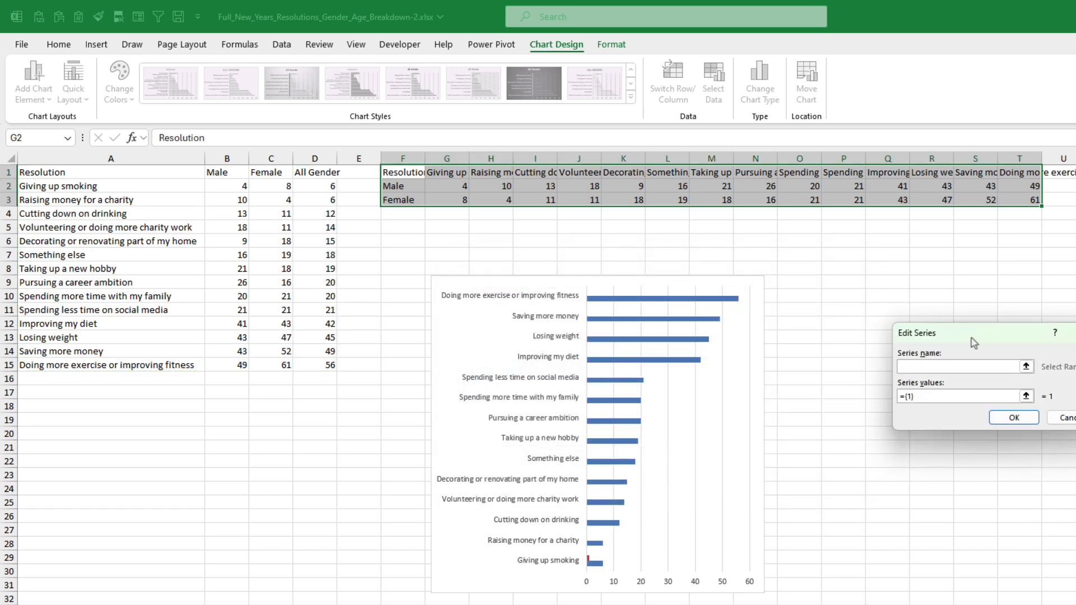
drag(971, 337, 549, 261)
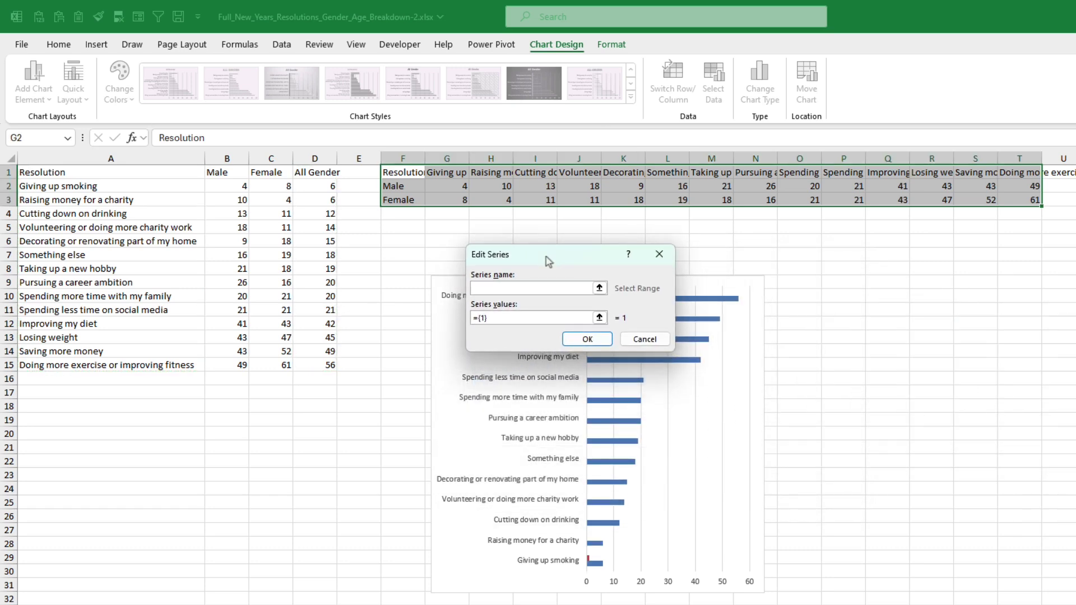
click(449, 173)
click(599, 318)
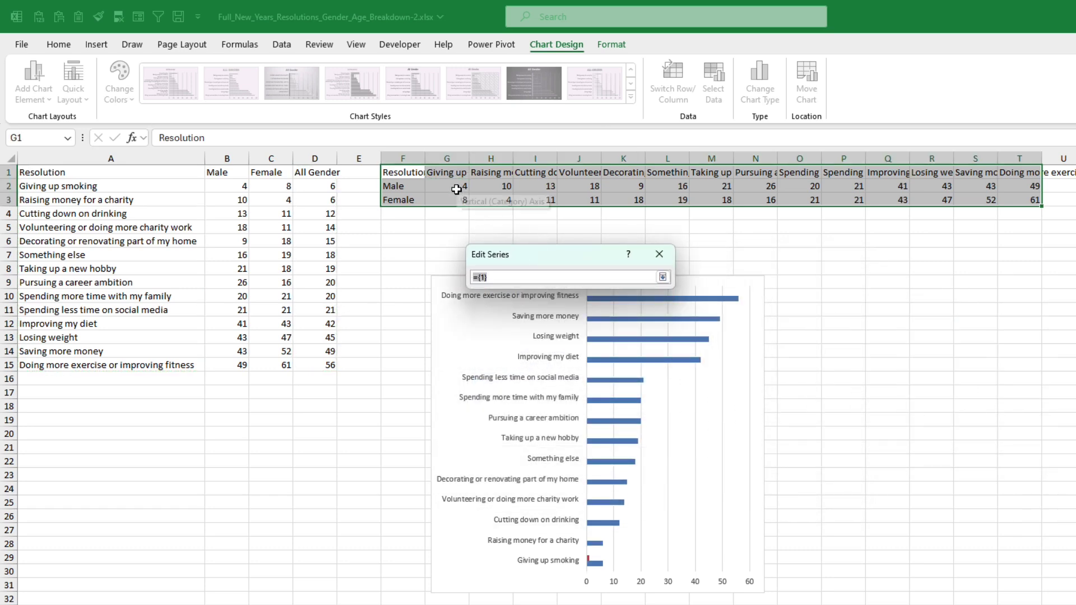
drag(457, 189, 458, 201)
click(663, 277)
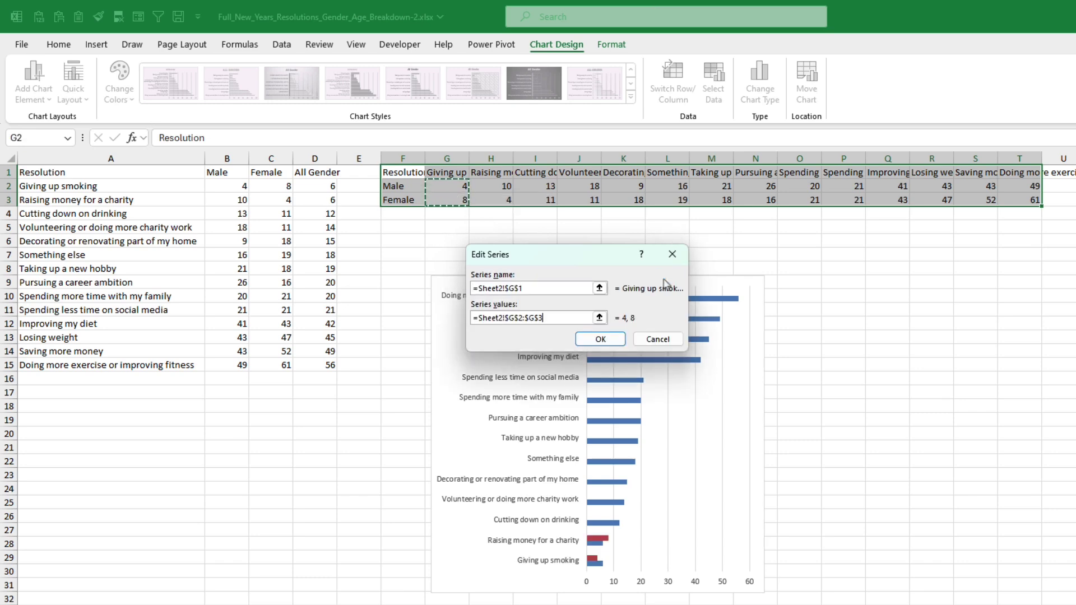
click(603, 340)
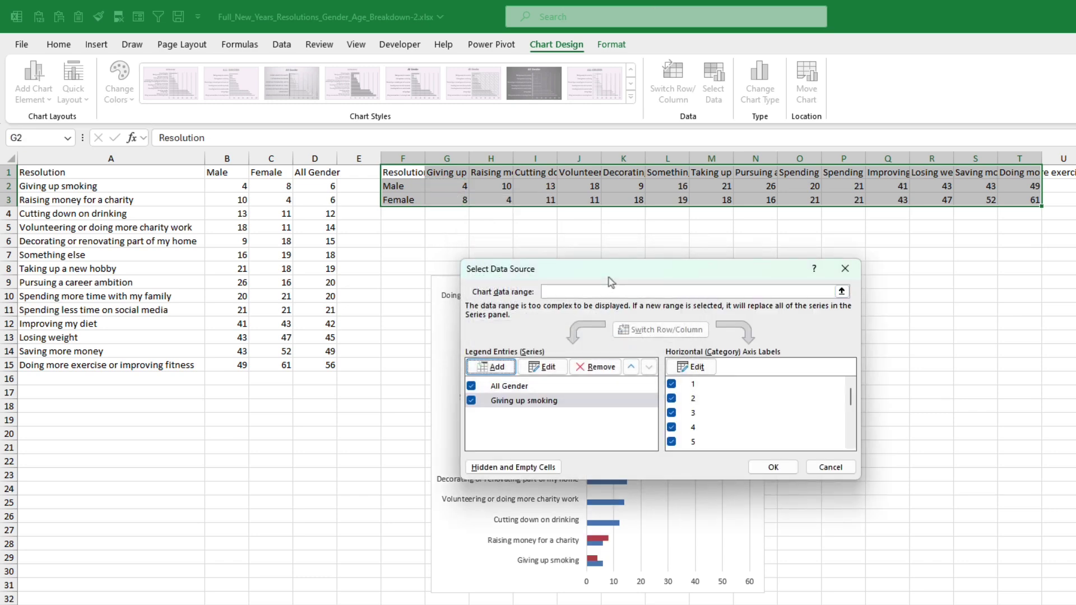
drag(611, 282, 571, 256)
Set a combo chart: All Gender clustered bars, Giving up smoking straight-line scatter on secondary axis
click(745, 447)
click(759, 88)
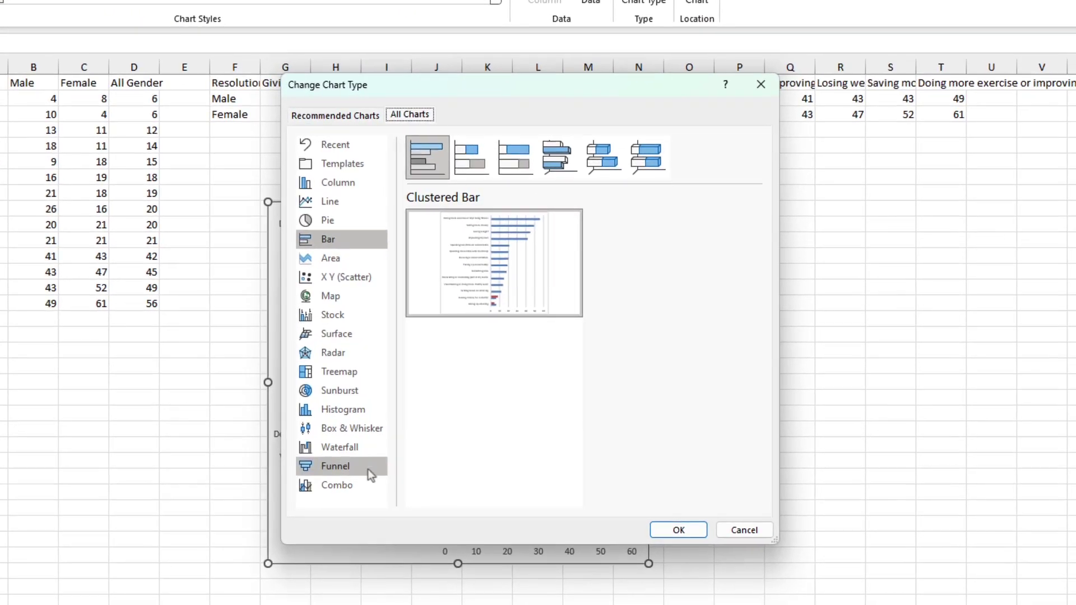
click(437, 508)
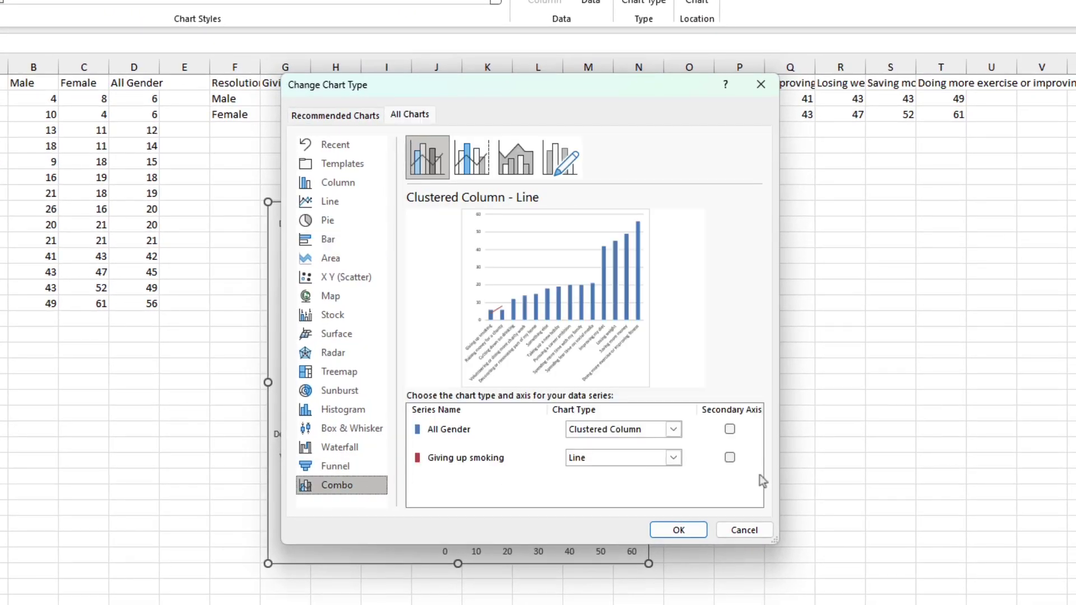
click(730, 458)
click(672, 430)
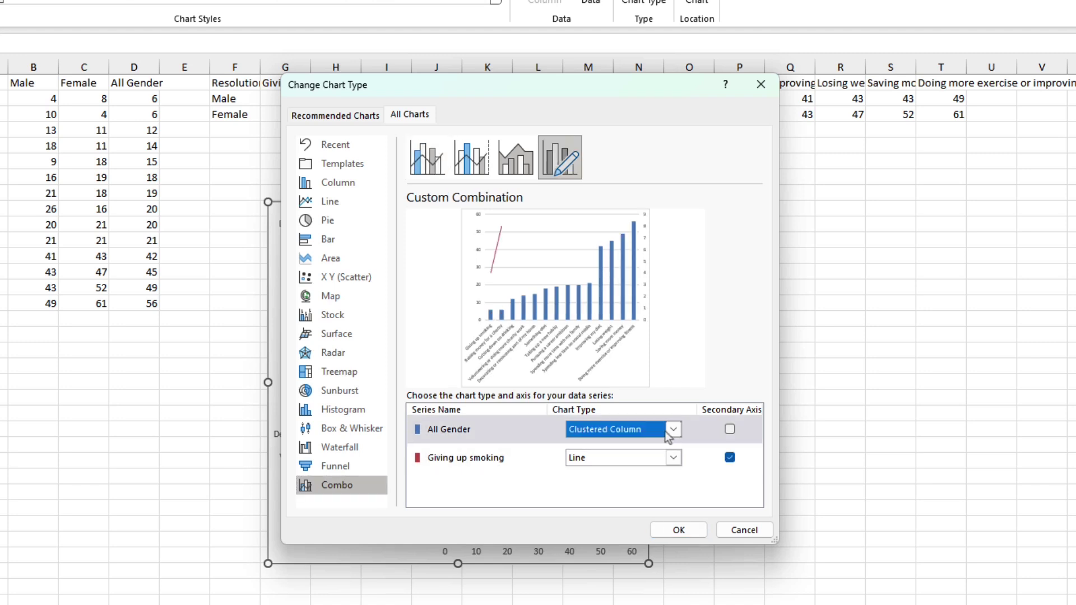
scroll(634, 387, down, 2)
scroll(633, 387, up, 2)
click(588, 196)
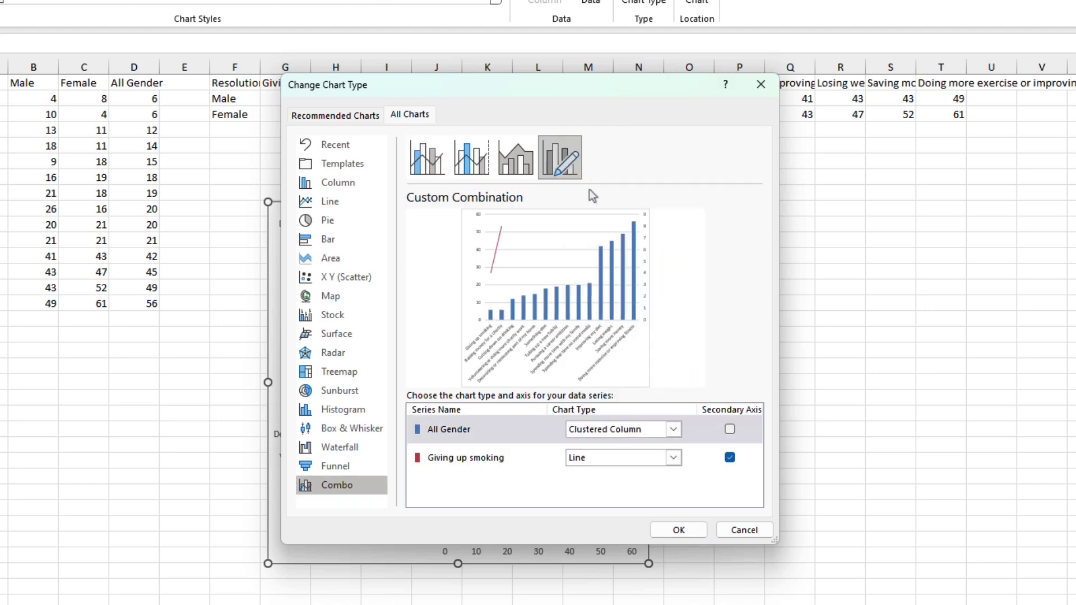
click(623, 459)
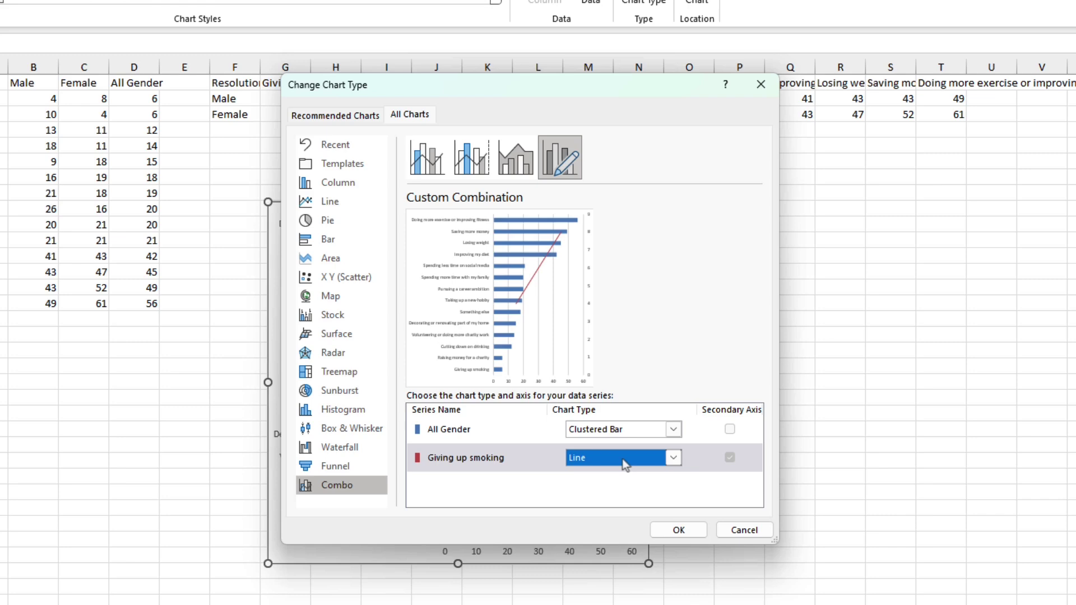
scroll(639, 302, down, 3)
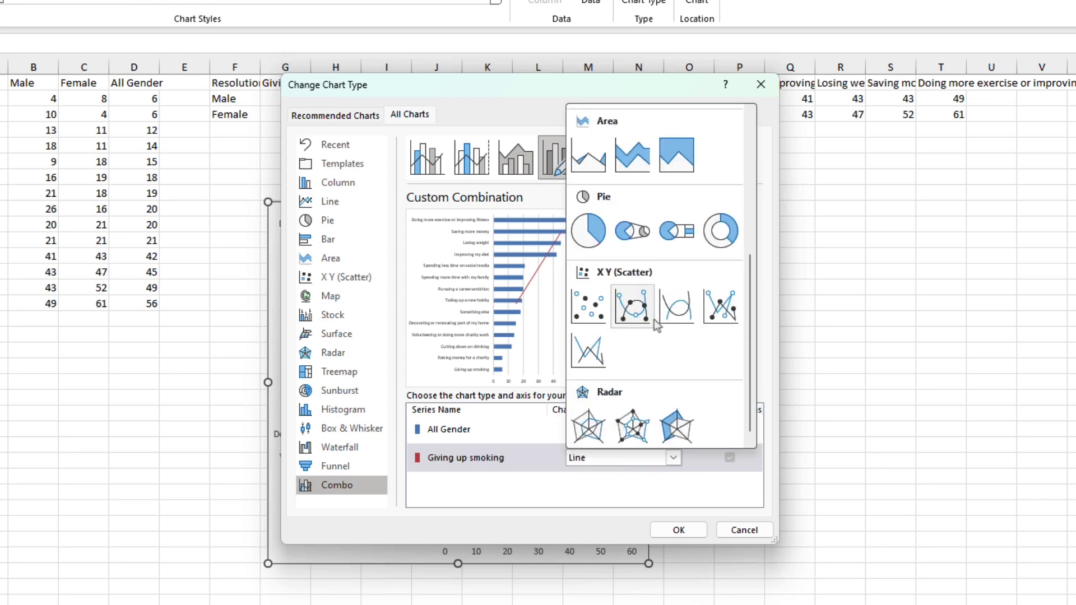
click(719, 310)
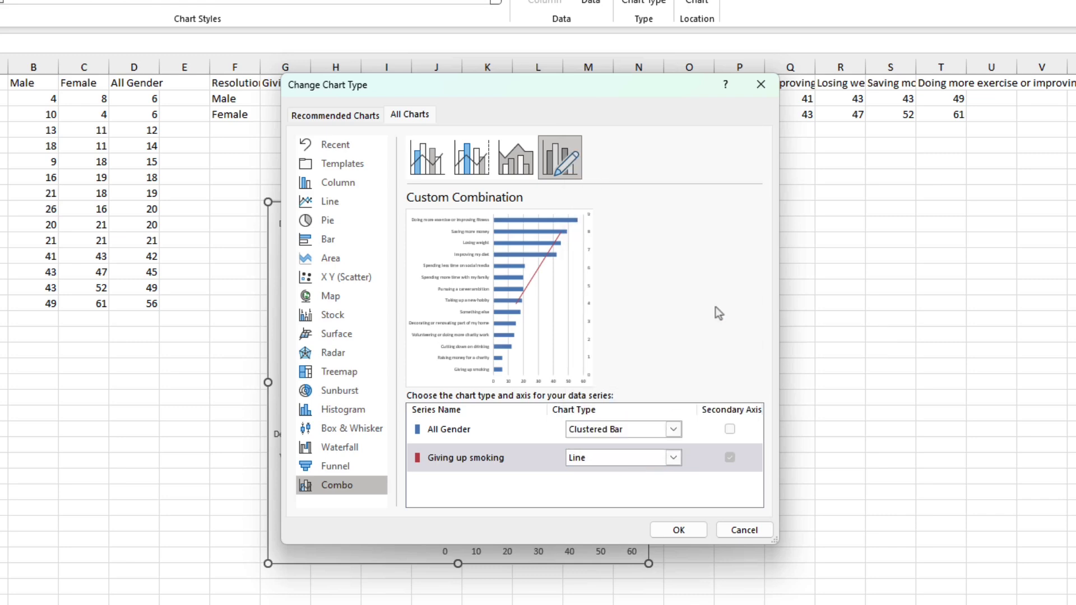
Apply the combo chart and nudge the chart slightly upward
click(679, 530)
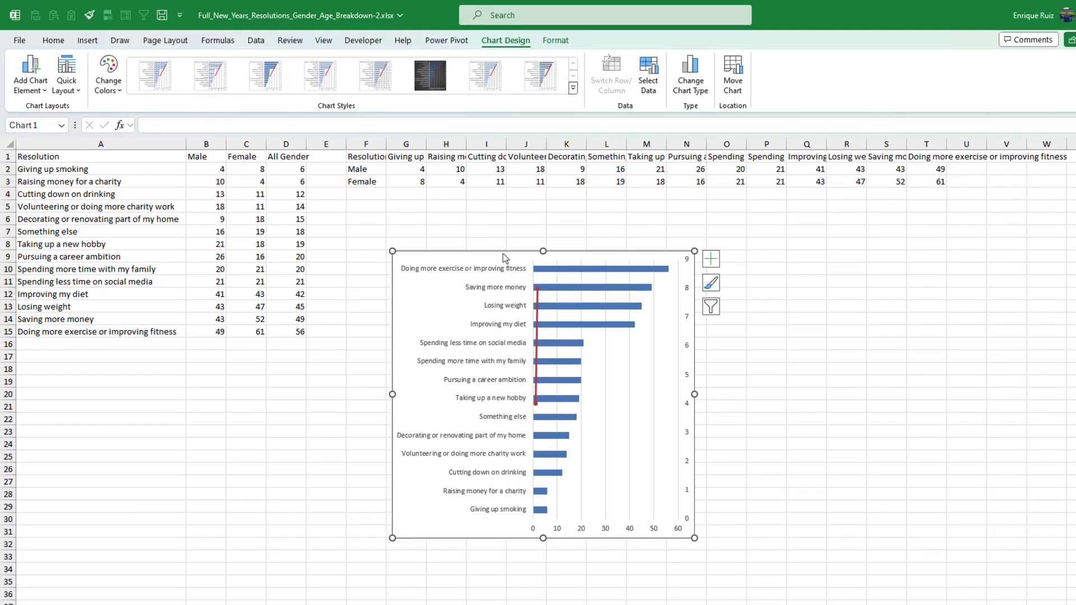
drag(505, 258, 506, 230)
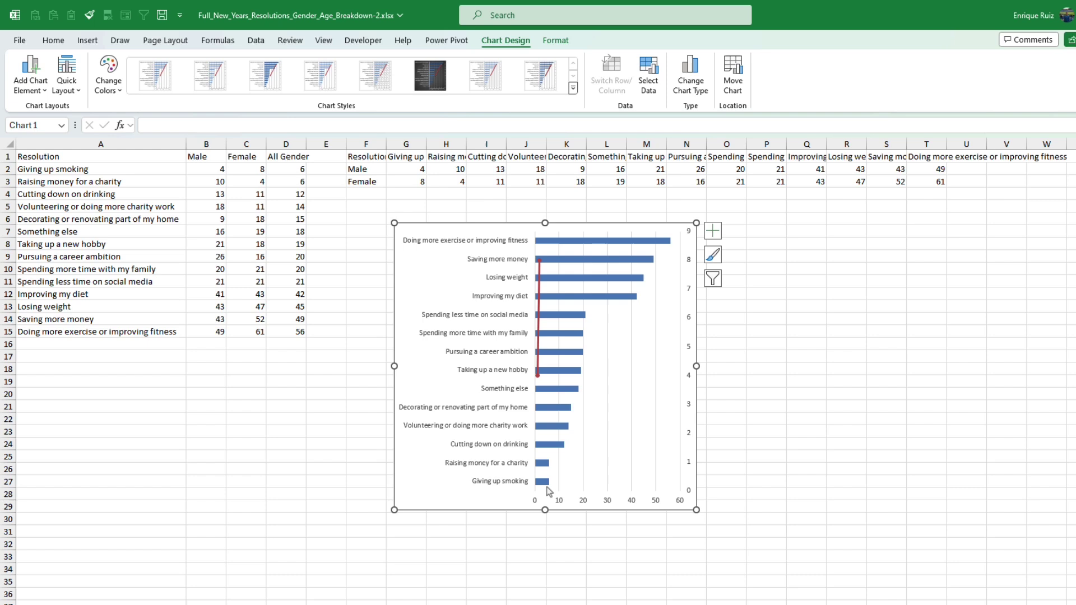
mouse_move(547, 487)
Fill G4:T4 with the series 1 to 14 and paste the same sequence into row 5
click(420, 193)
text(1)
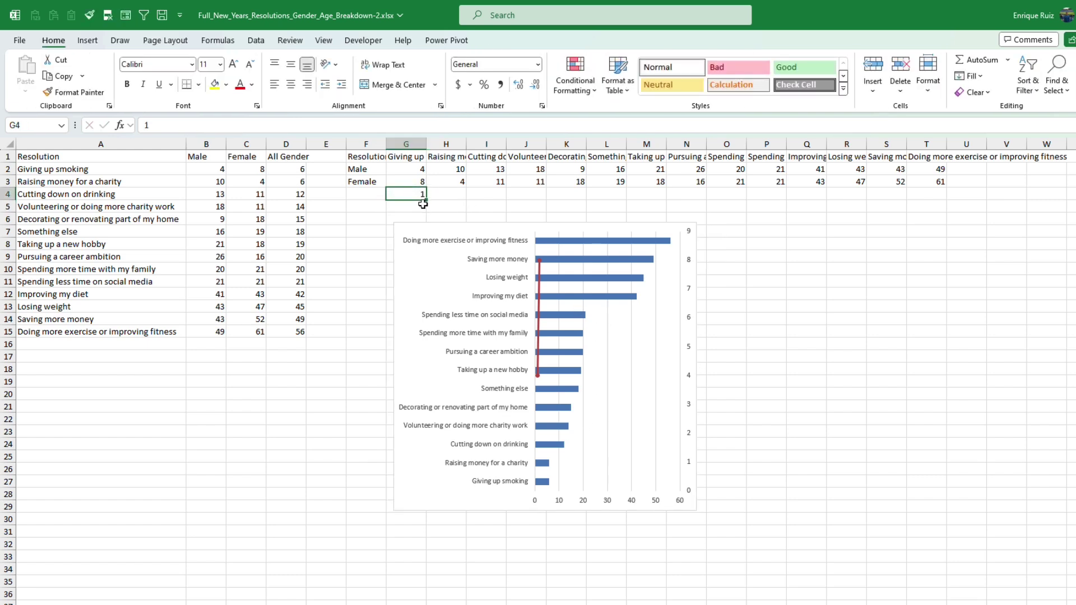
drag(426, 200, 948, 206)
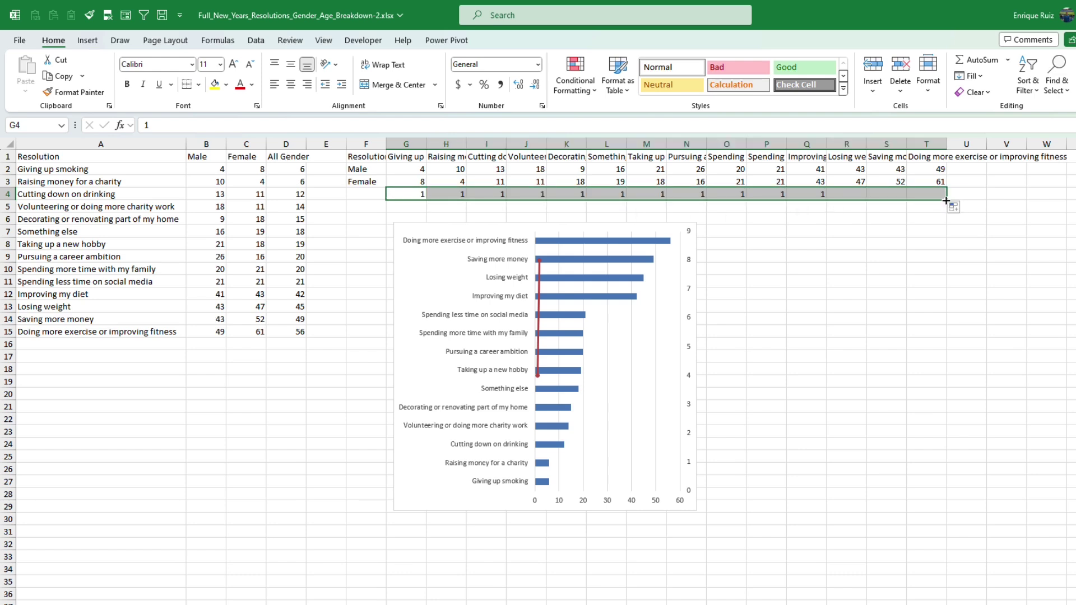
click(956, 212)
click(944, 237)
click(411, 209)
key(ctrl+v)
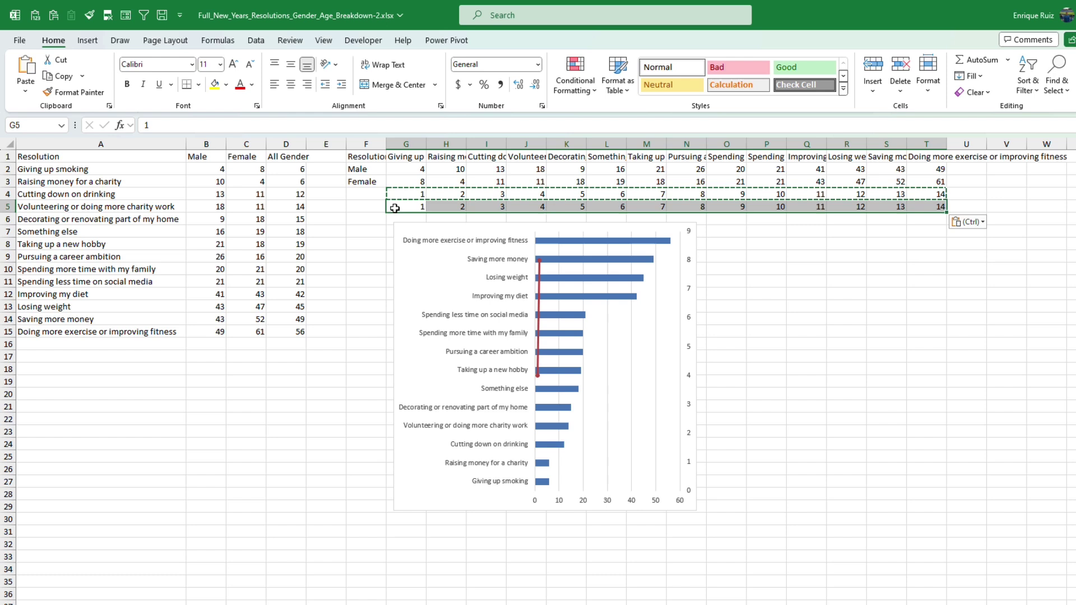
click(411, 209)
key(Escape)
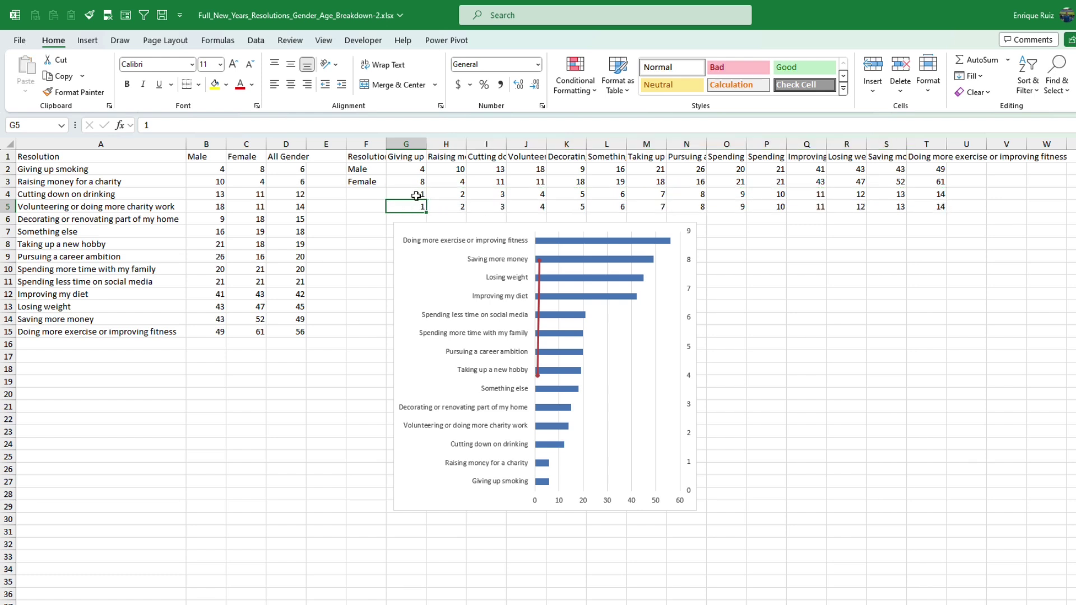
click(514, 233)
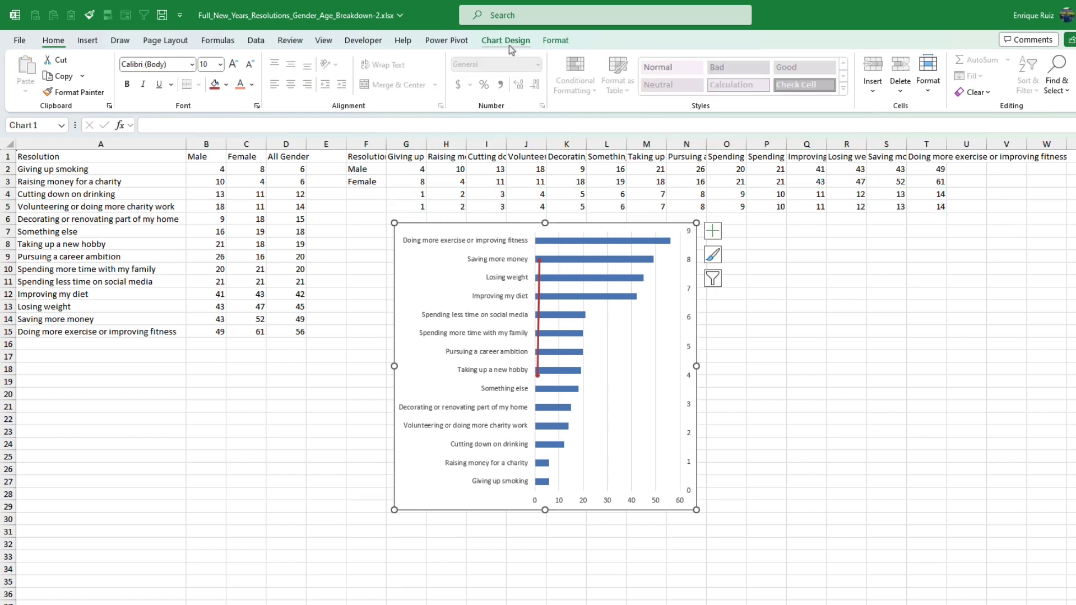
Set Giving up smoking X values to G2:G3 and Y values to G4:G5, then shift the chart right
click(506, 40)
click(648, 76)
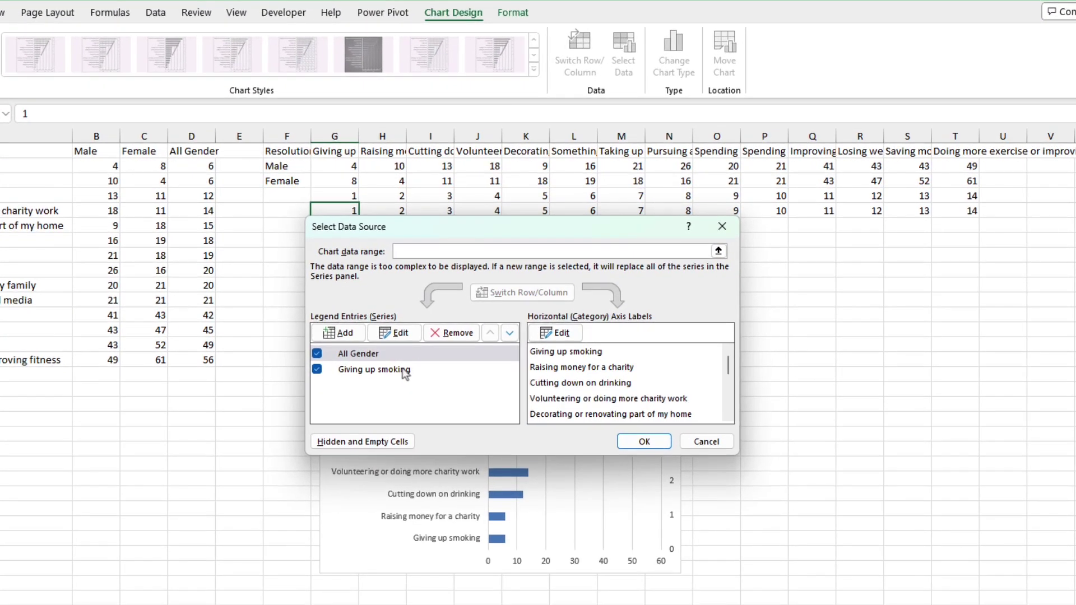
click(404, 370)
click(400, 333)
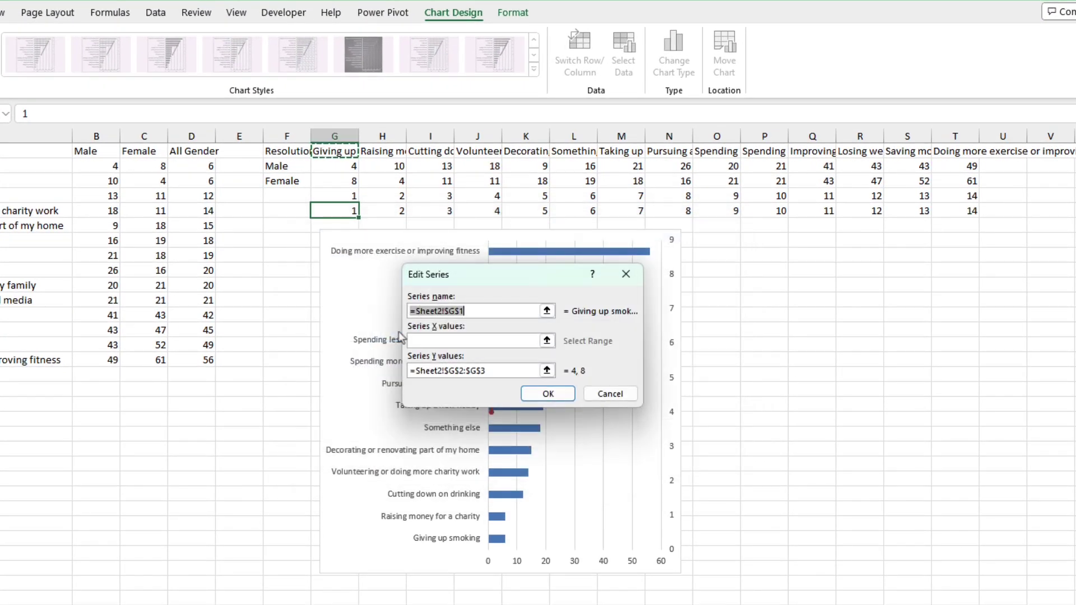
click(546, 340)
drag(332, 166, 332, 181)
click(629, 299)
click(547, 370)
drag(331, 196, 331, 211)
click(629, 298)
click(554, 395)
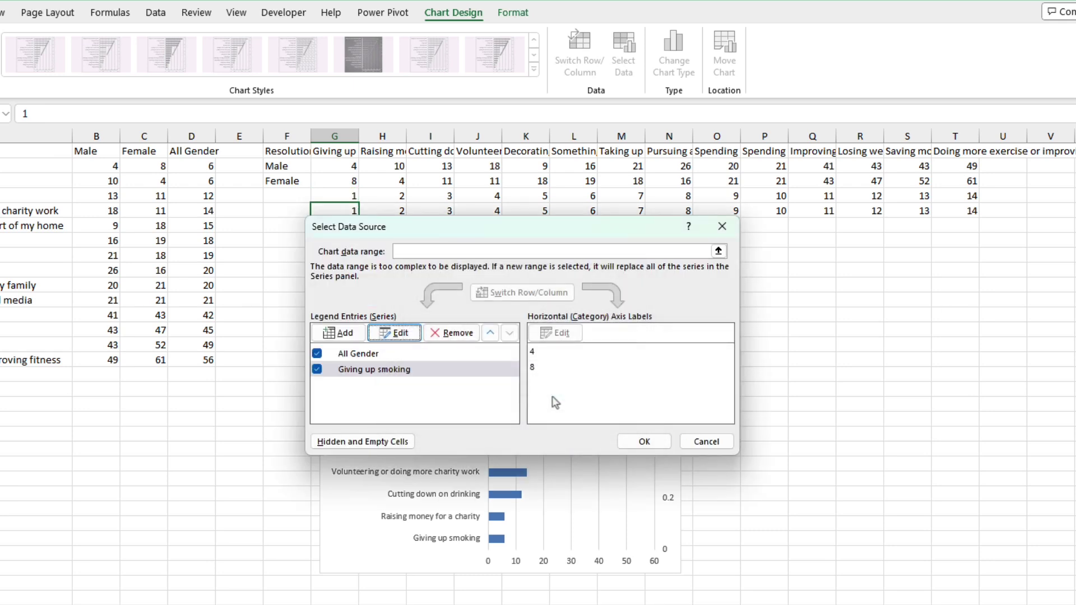
click(644, 442)
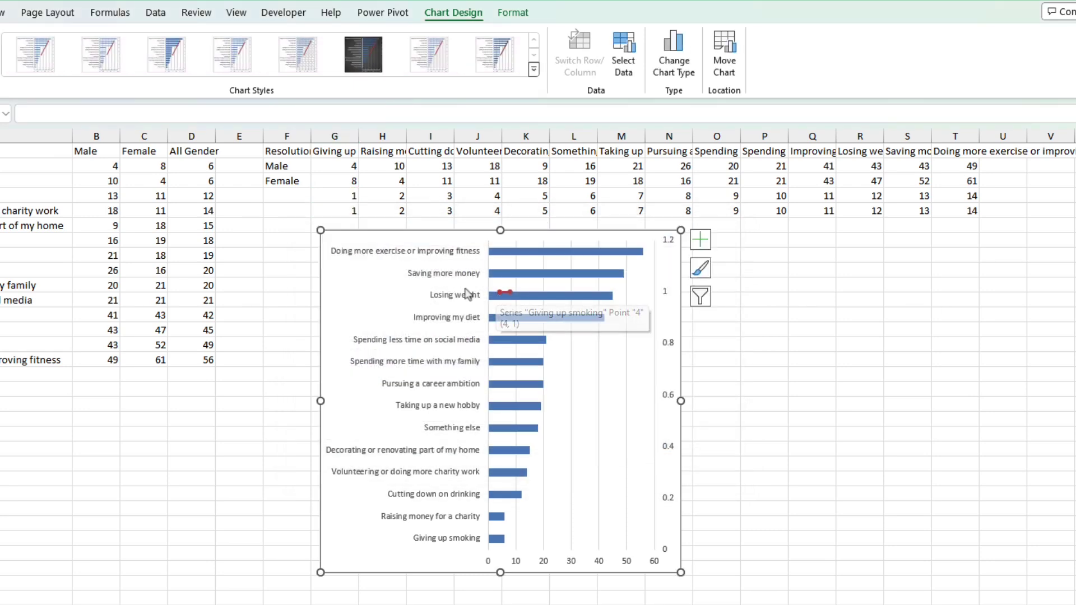
drag(435, 238, 585, 250)
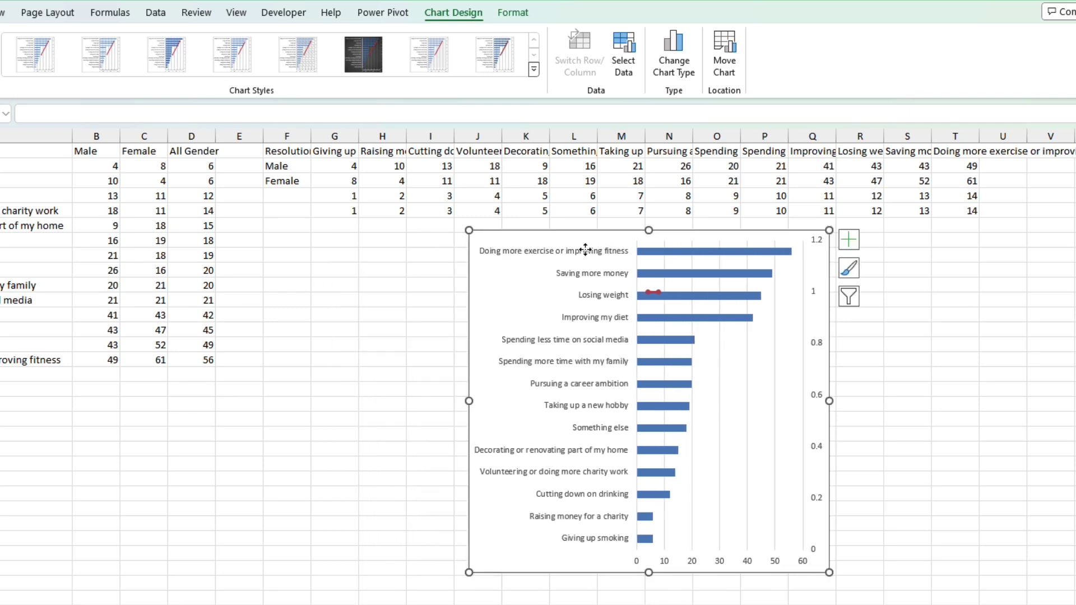
Add a series named from H1 with X values H2:H3 and Y values H4:H5
click(624, 54)
drag(512, 233, 419, 236)
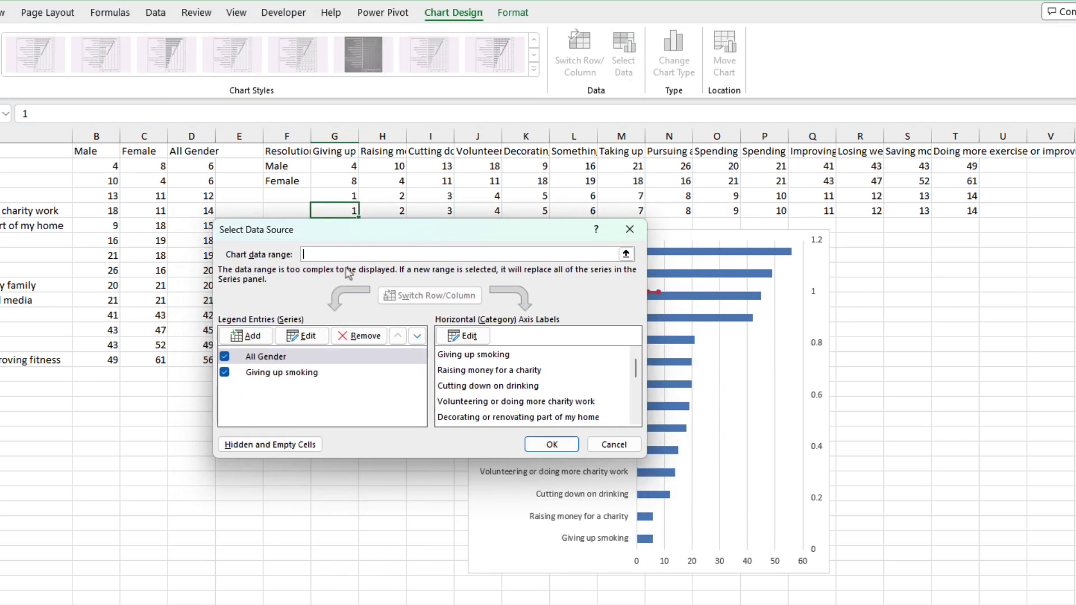
click(250, 336)
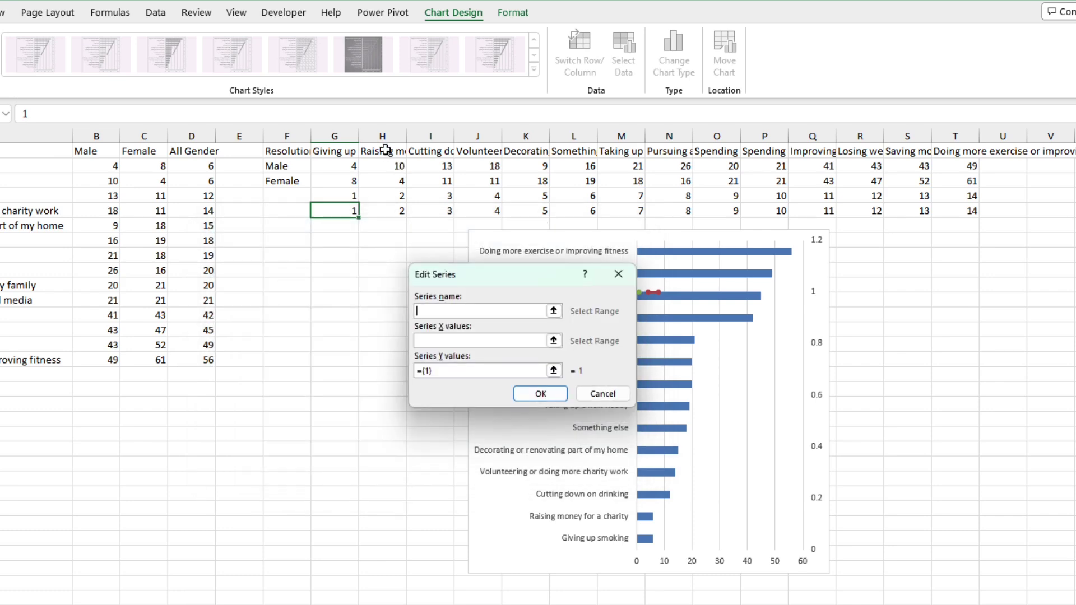
click(385, 150)
click(554, 341)
drag(383, 167, 384, 181)
click(622, 299)
click(554, 371)
drag(383, 196, 384, 209)
click(633, 298)
click(553, 393)
Add the Cutting down on drinking series from I1 with X values I2:I3 and Y values I4:I5
click(248, 269)
click(420, 153)
click(560, 341)
drag(429, 166, 448, 211)
click(629, 299)
click(561, 370)
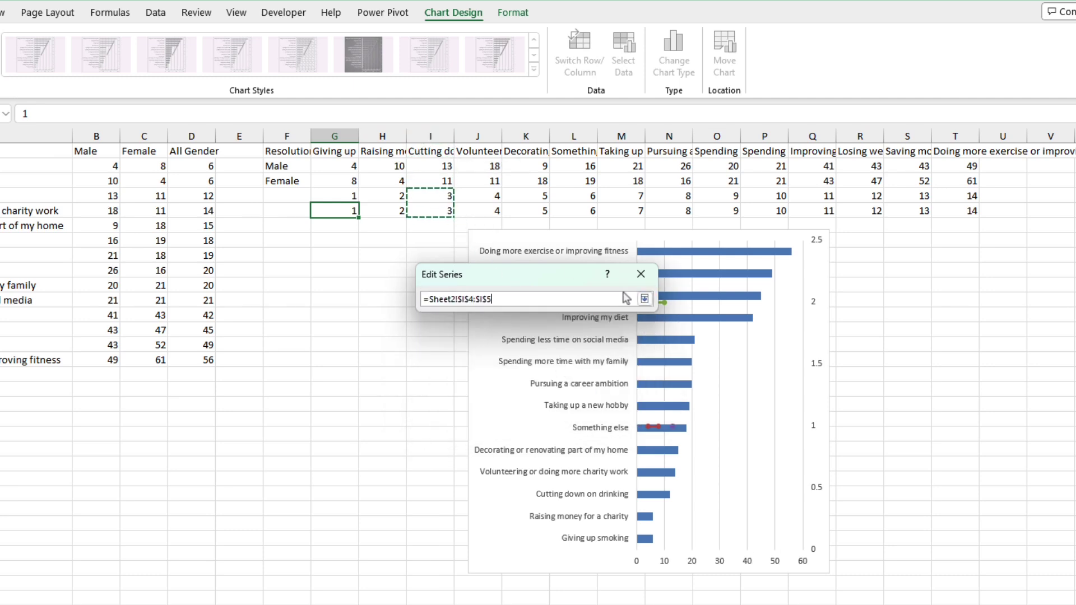
click(644, 299)
click(563, 394)
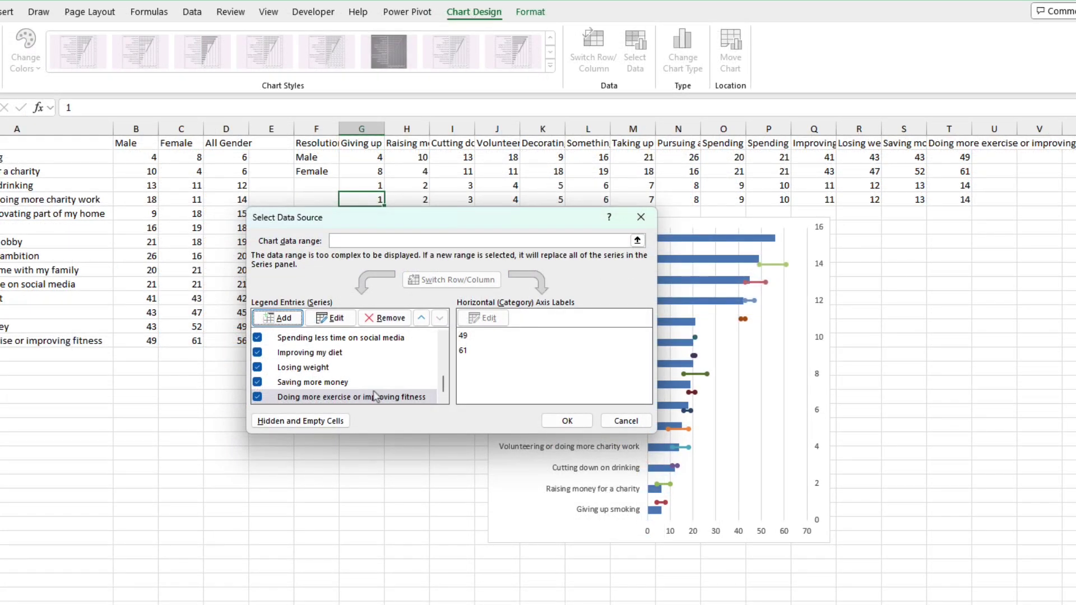
Review the series list and apply all the new series to the chart
scroll(372, 389, up, 3)
scroll(373, 389, up, 2)
scroll(373, 387, down, 5)
click(385, 396)
click(545, 422)
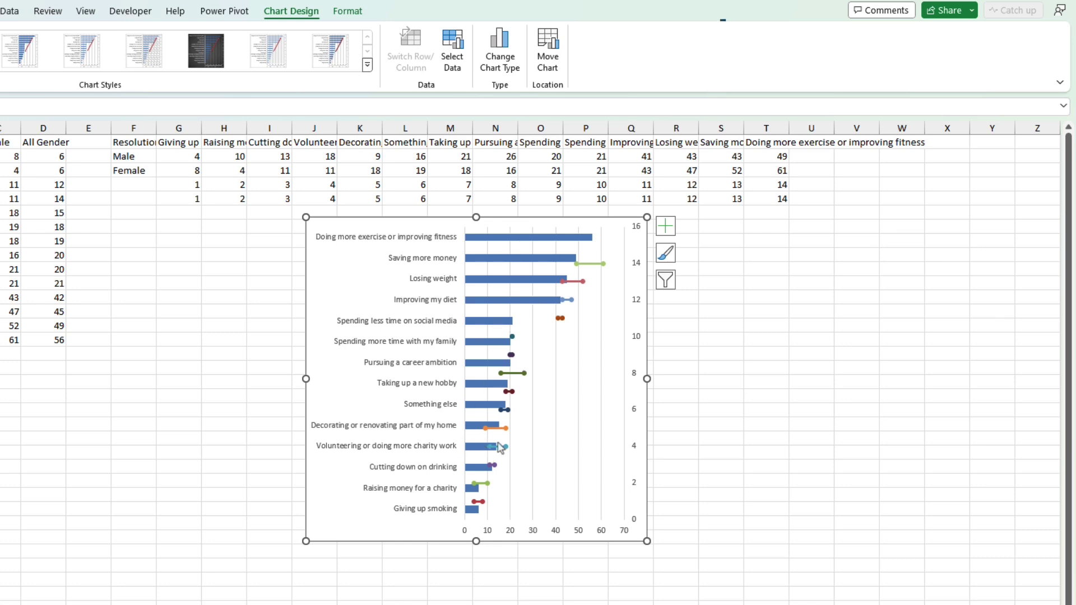
Set the secondary vertical axis bounds to minimum 0.5 and maximum 14.5
click(637, 267)
right_click(637, 266)
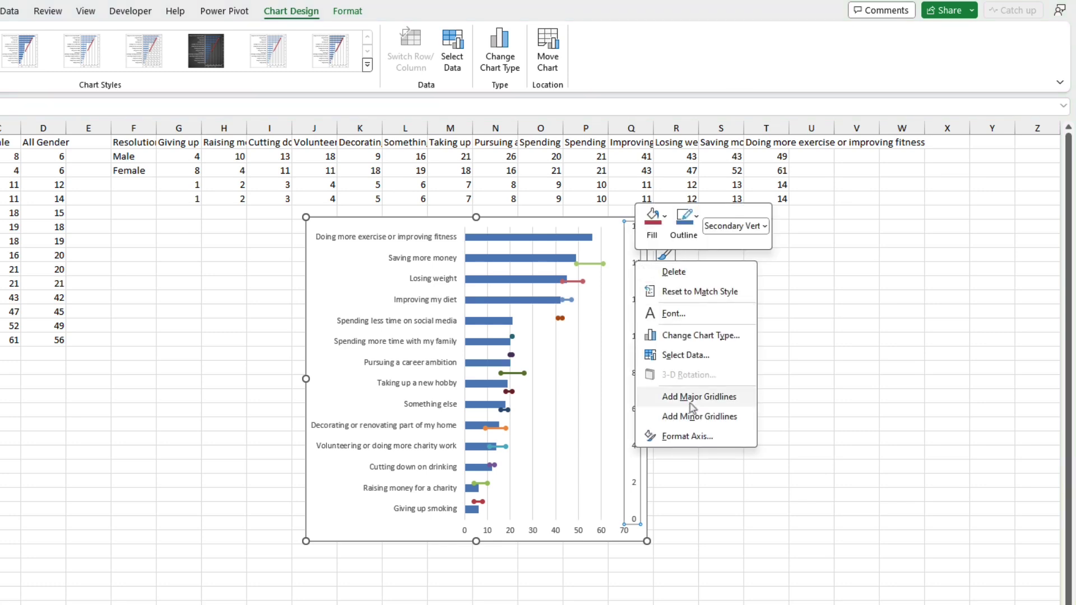
click(688, 436)
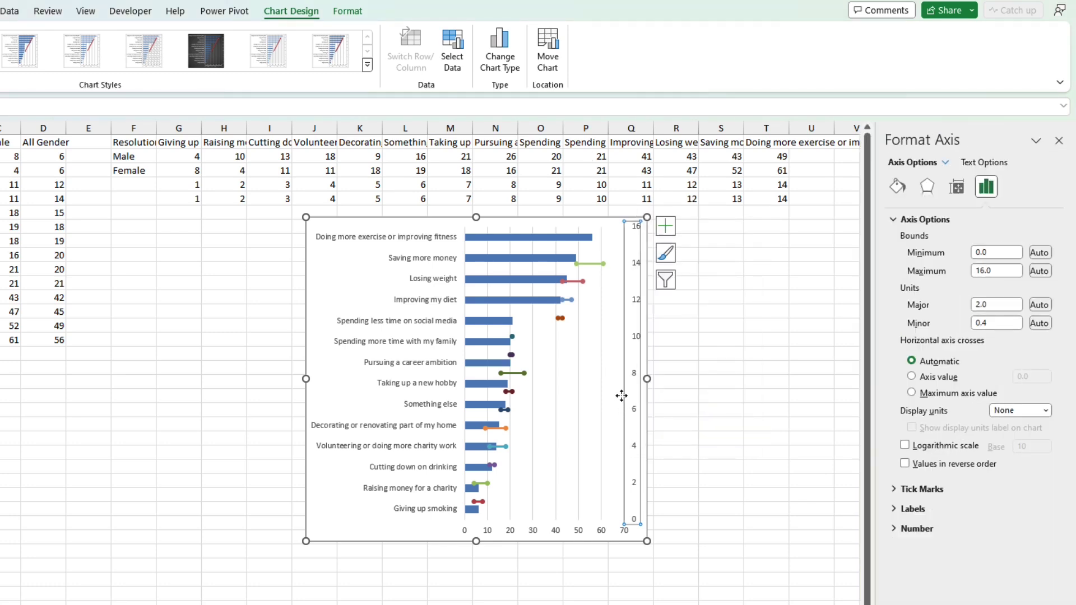
click(975, 256)
text(1)
key(Tab)
key(Tab)
text(14)
key(Tab)
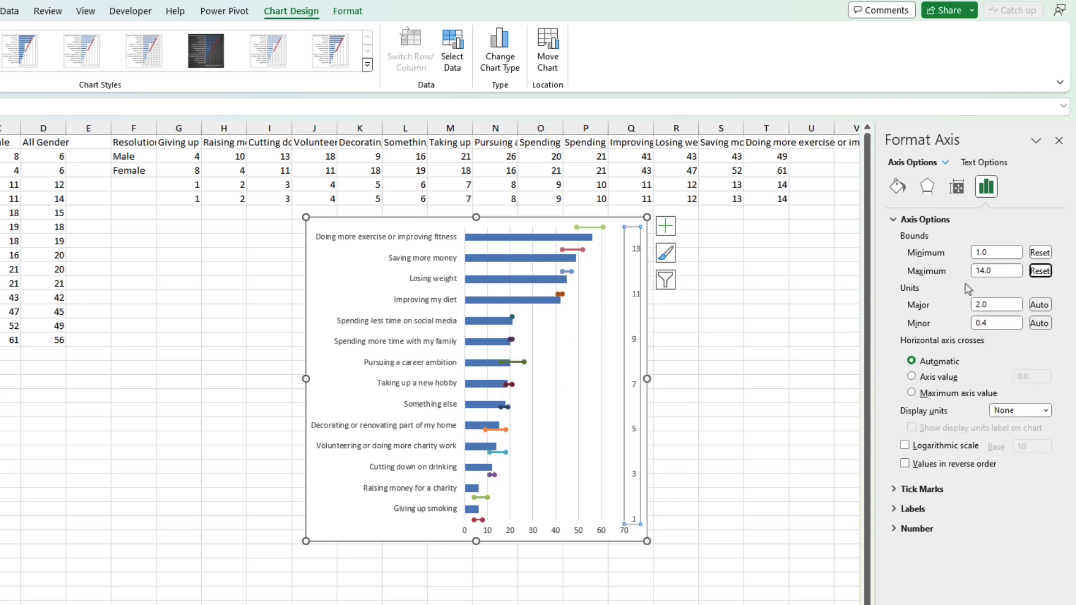
key(shift+Tab)
key(shift+Tab)
key(shift+Tab)
text(0.)
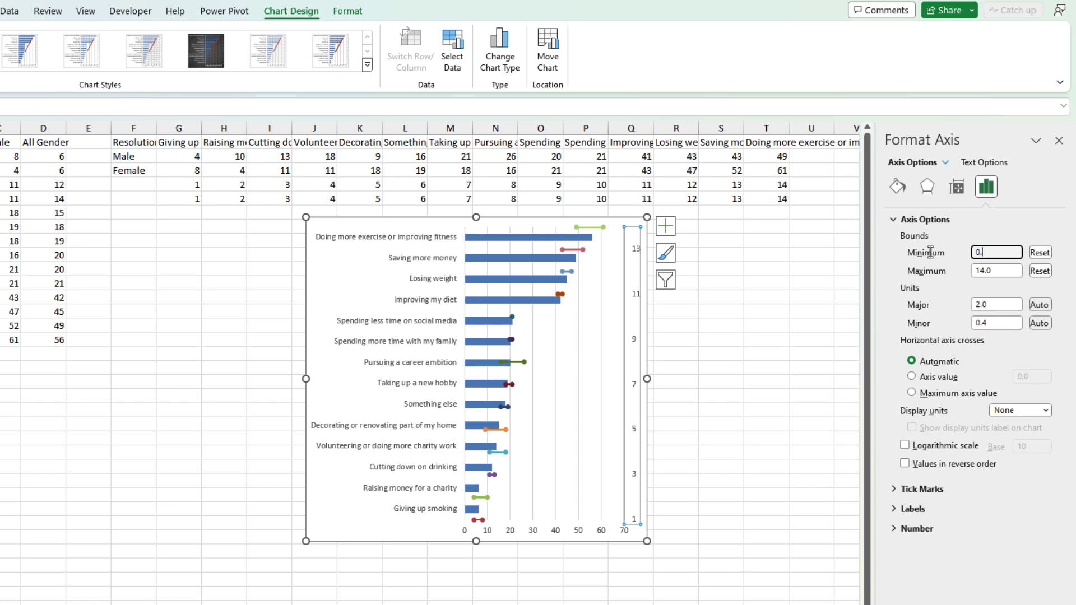
text(5)
key(Tab)
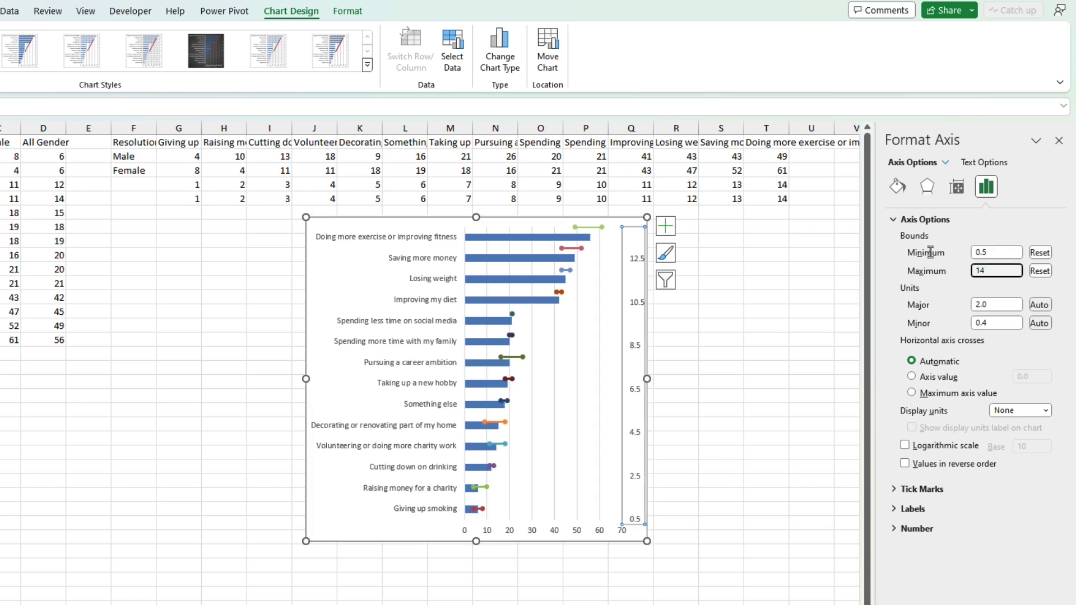
key(Tab)
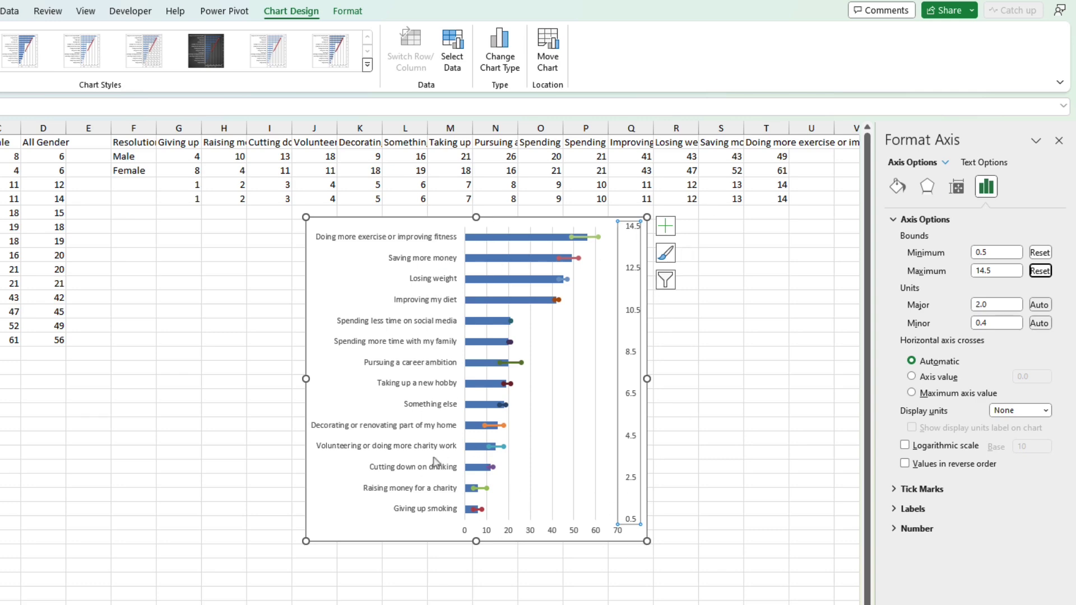
Move the chart right and set the secondary axis label position to None
drag(443, 222, 623, 222)
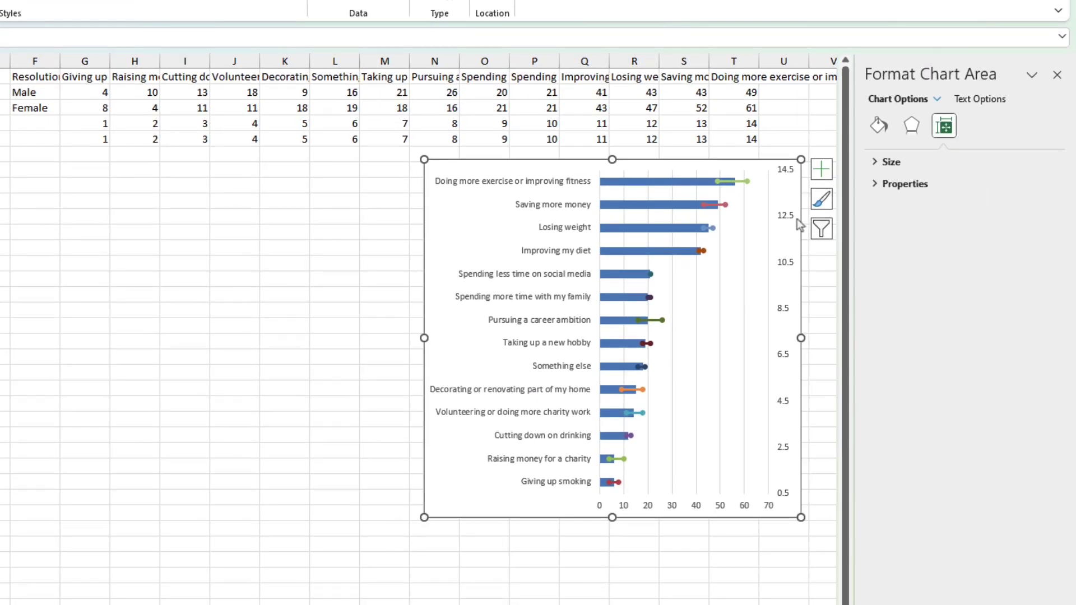
click(792, 216)
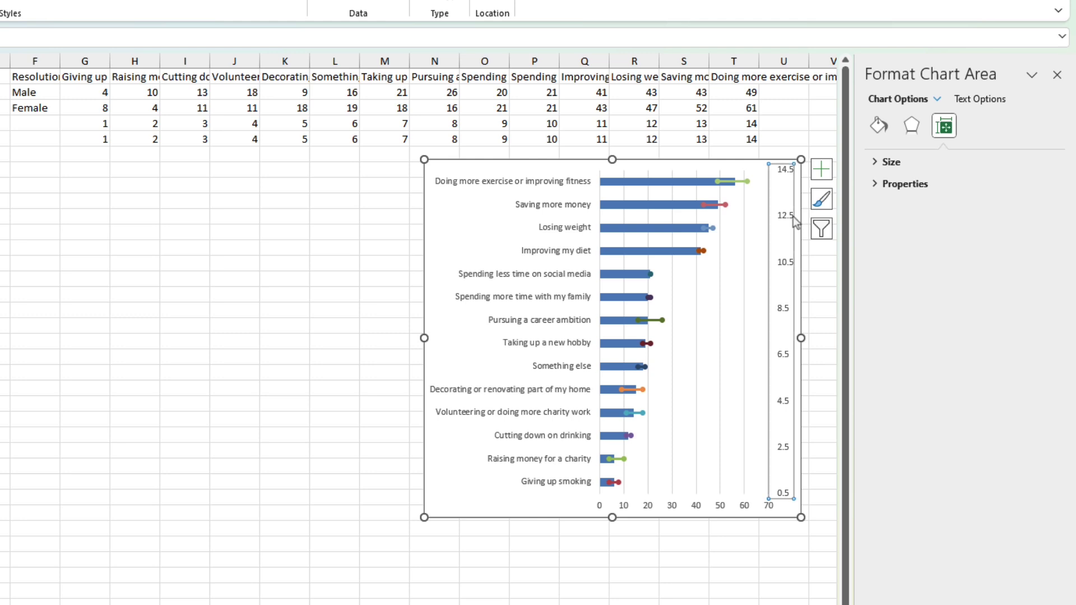
click(977, 125)
click(928, 209)
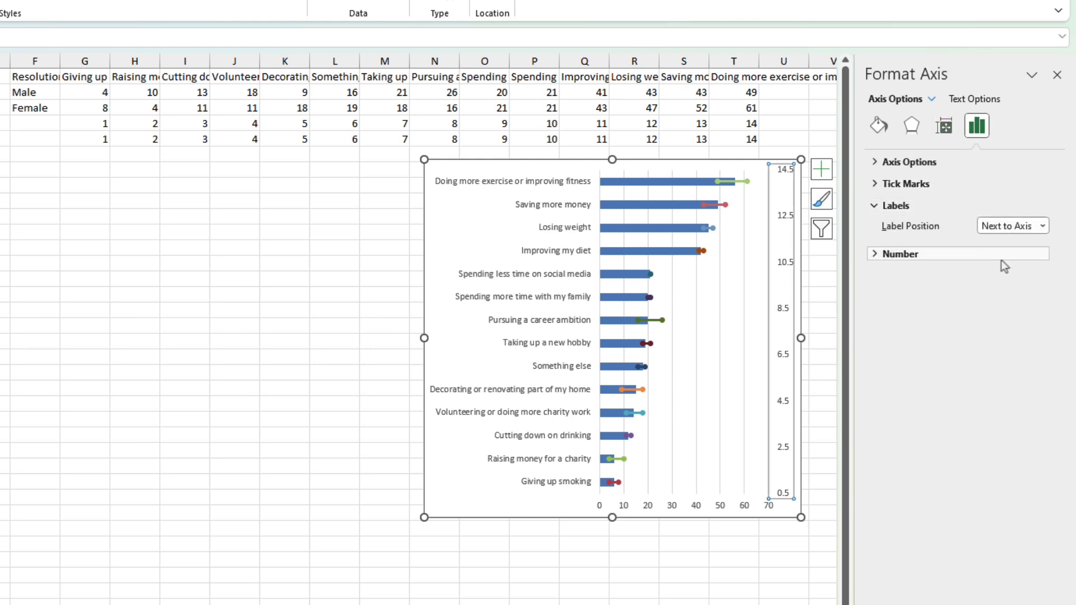
click(1032, 226)
click(1009, 287)
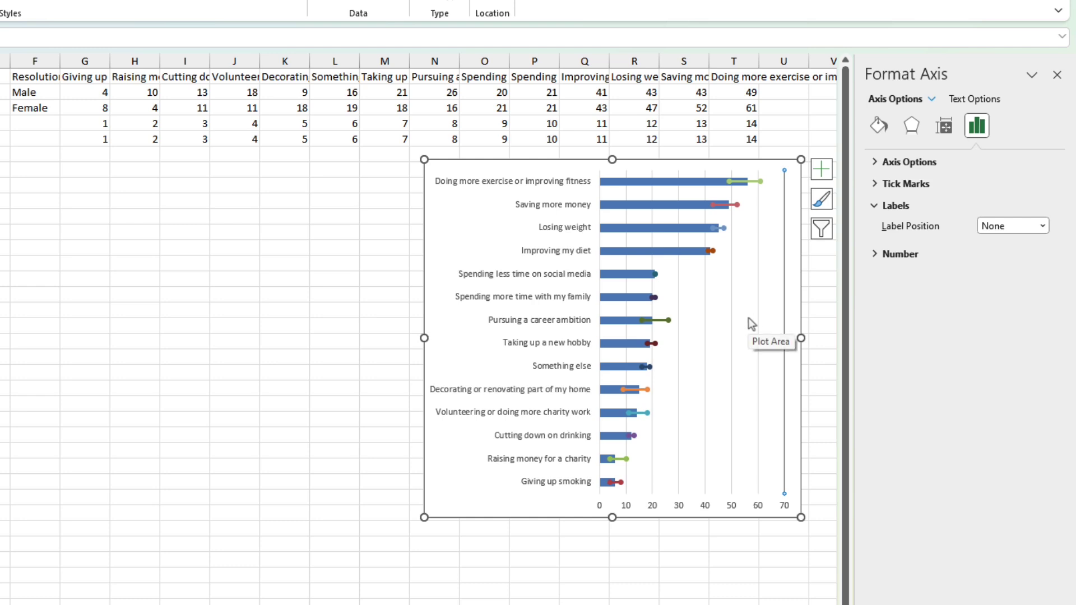
Set the All Gender bars' gap width to 80%
click(699, 182)
drag(1020, 262, 933, 269)
text(80)
key(Return)
Give the All Gender bars a solid light grey theme fill
click(885, 130)
click(886, 161)
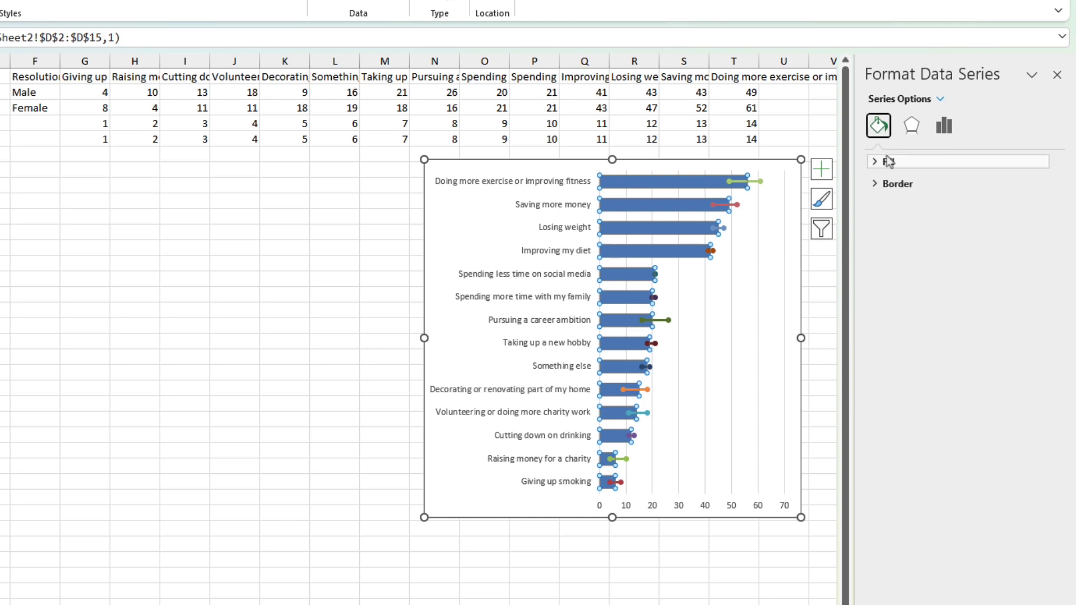
click(1031, 320)
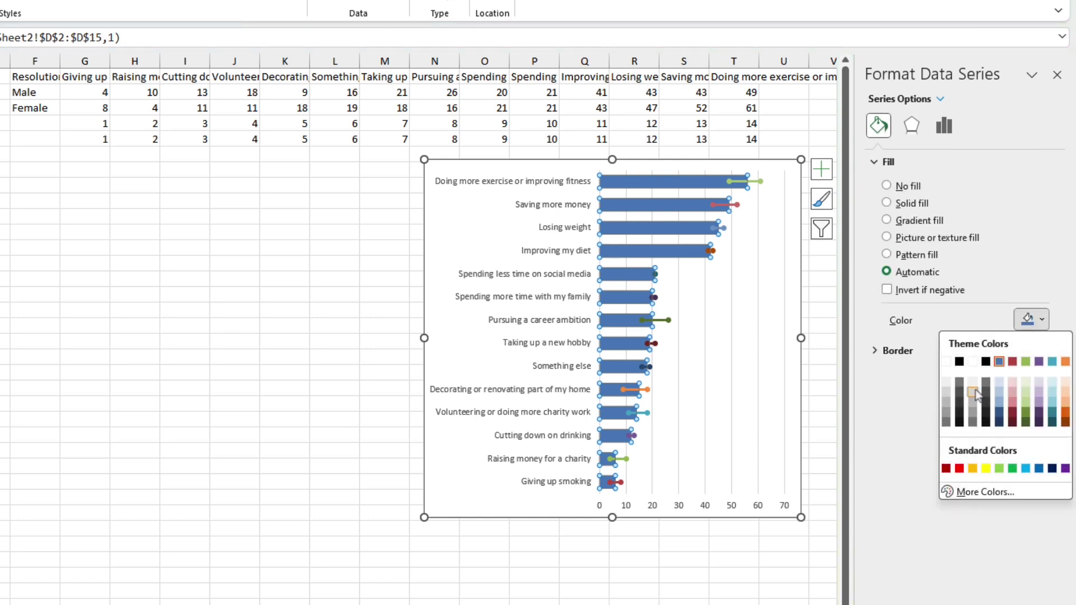
click(973, 395)
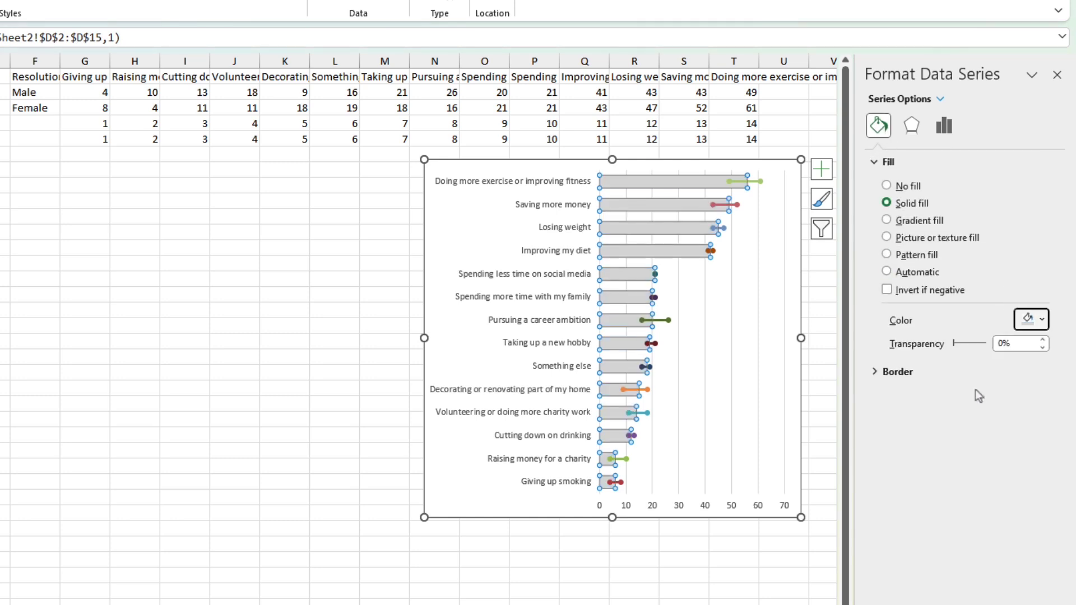
click(761, 185)
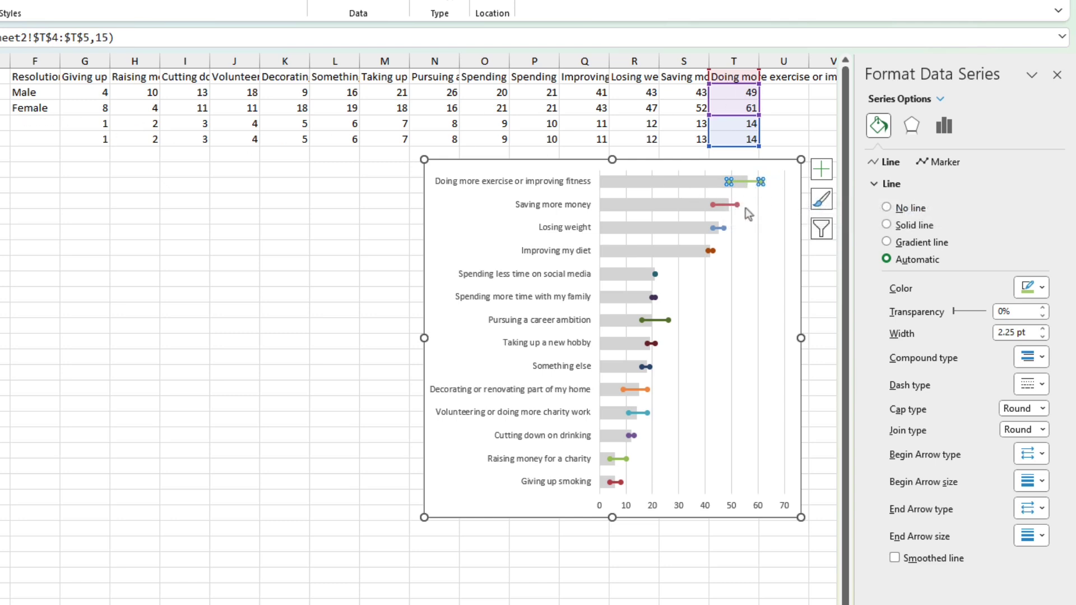
Give the Doing more exercise series built-in size 7 markers with no border
click(943, 162)
click(887, 240)
click(966, 280)
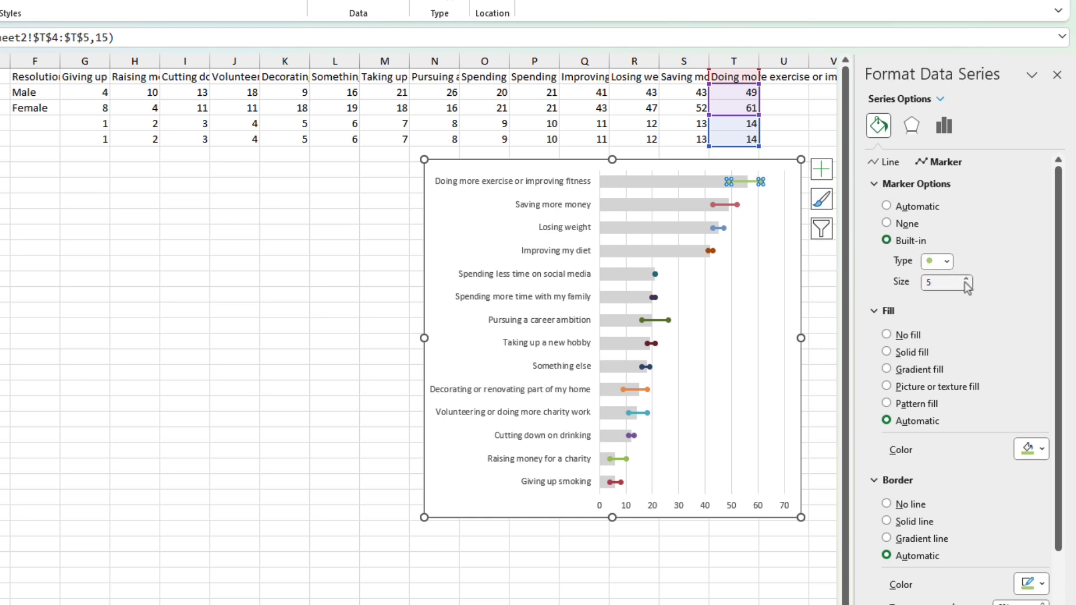
click(966, 280)
click(919, 504)
Colour the right-hand female marker pink from the standard colour hexagon
click(760, 181)
click(1033, 449)
click(1001, 540)
drag(175, 50, 864, 159)
click(789, 187)
click(853, 300)
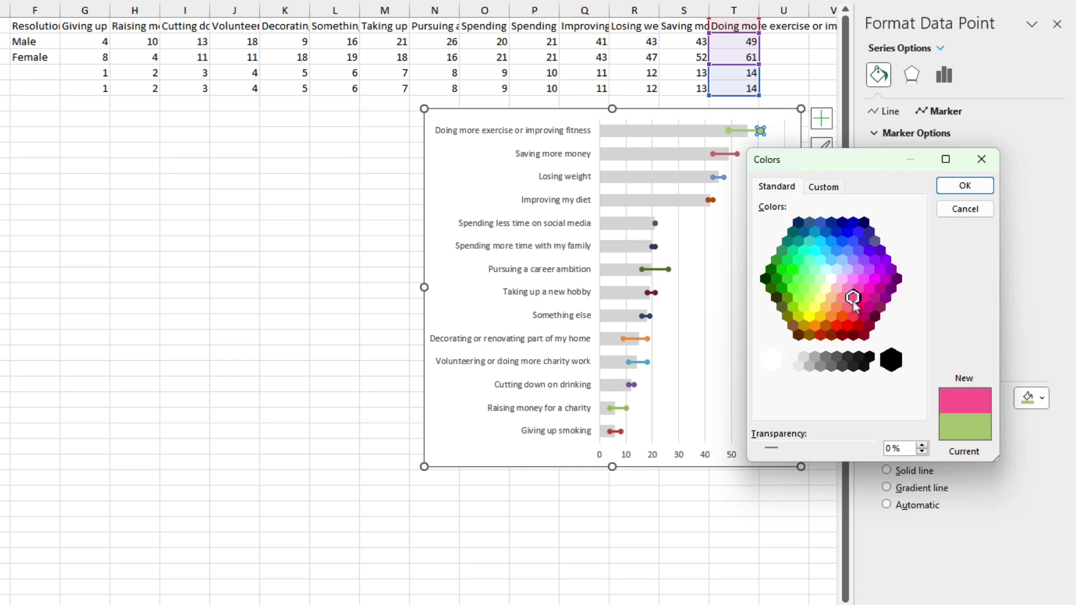
click(956, 185)
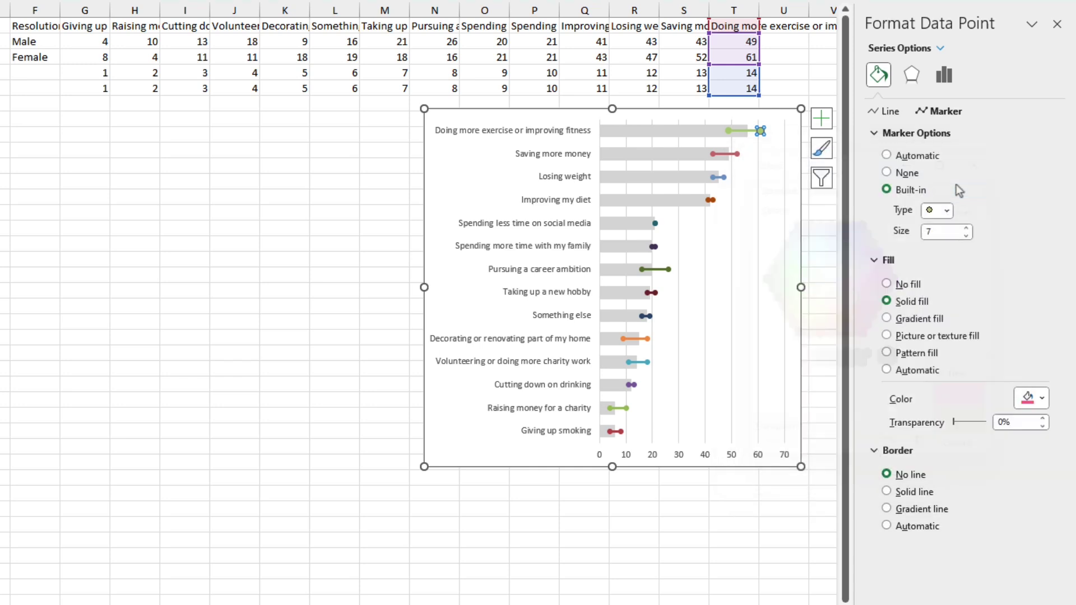
Colour the left-hand male marker blue
click(727, 130)
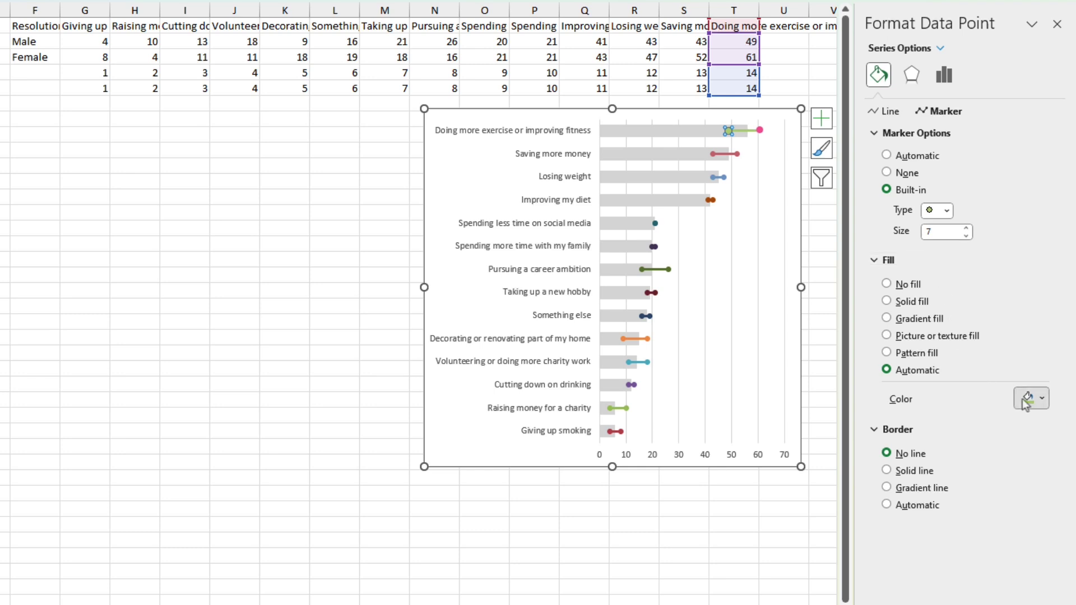
click(1028, 398)
click(1038, 548)
Colour the dumbbell's connecting line pink
click(731, 157)
click(746, 132)
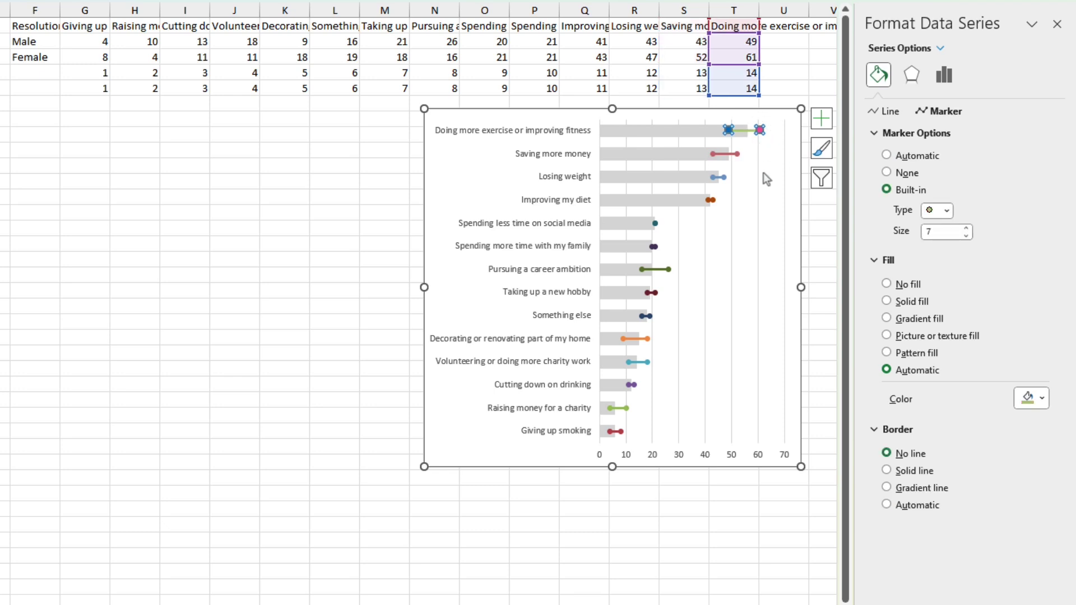
click(884, 113)
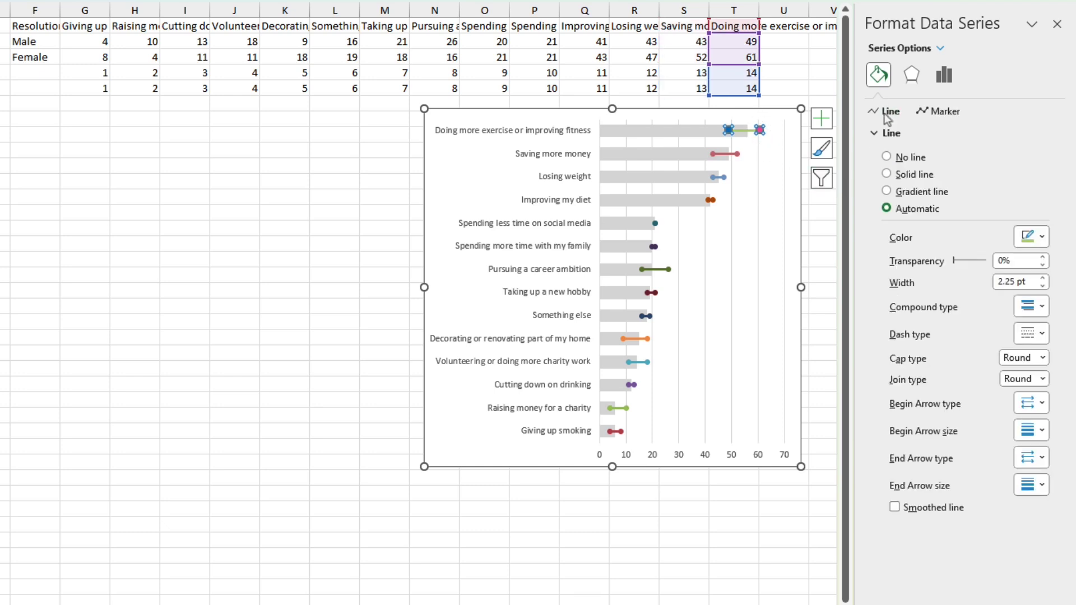
click(1042, 237)
click(947, 429)
Give the Saving more money series built-in size 7 markers with no border
click(732, 152)
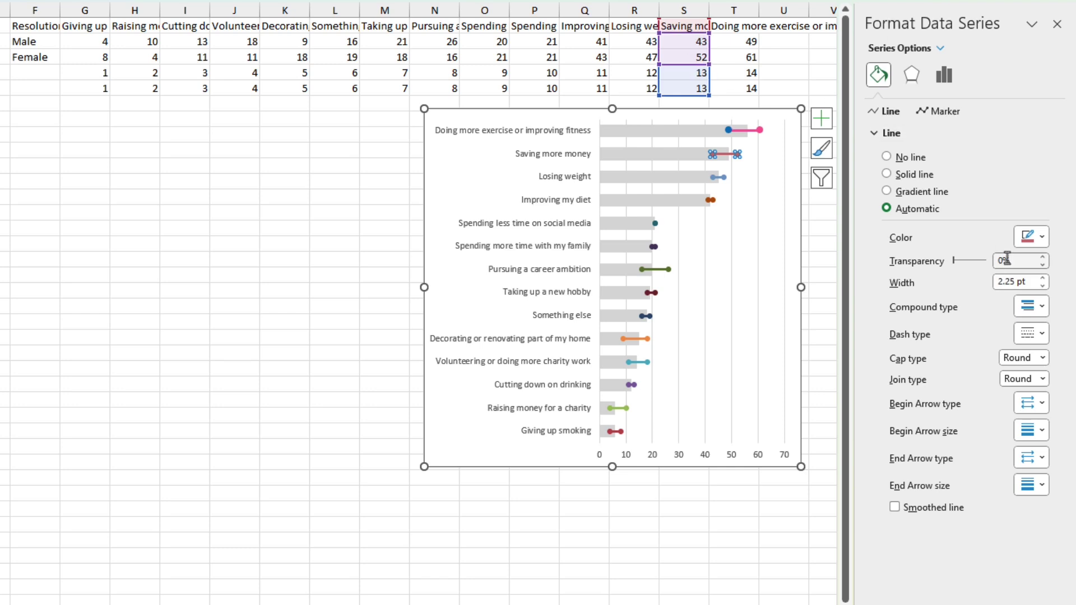
click(1026, 238)
click(932, 201)
click(942, 112)
click(917, 133)
click(910, 189)
click(967, 228)
click(966, 228)
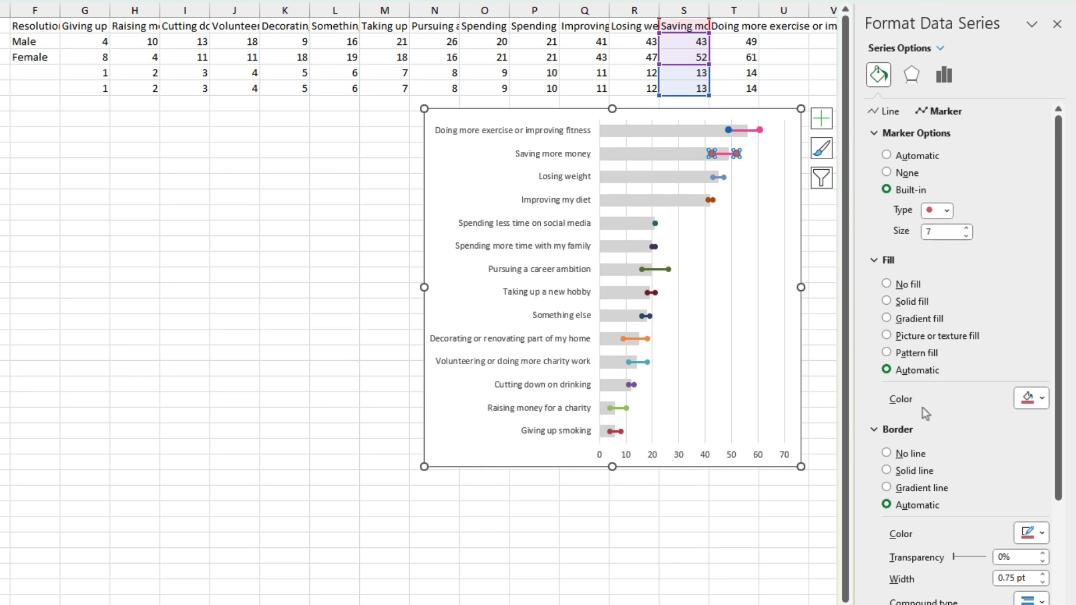
click(915, 454)
Colour its right-hand female marker pink and left-hand male marker blue
click(737, 159)
click(1031, 398)
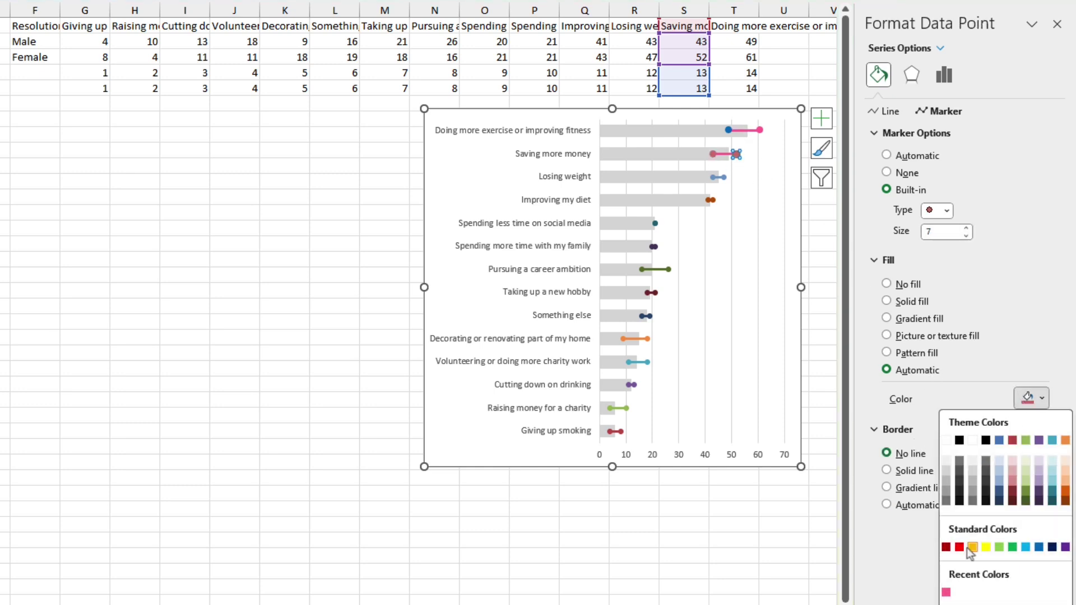
click(946, 593)
click(713, 155)
click(1030, 398)
click(1040, 547)
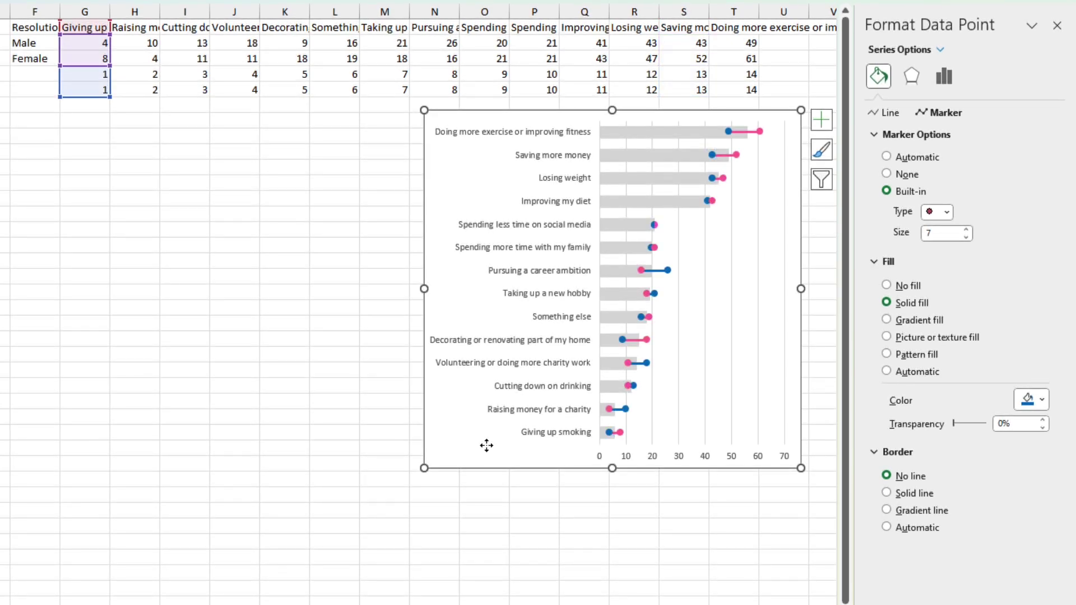
Select the chart area, then the major gridlines, and clear the selection
click(486, 445)
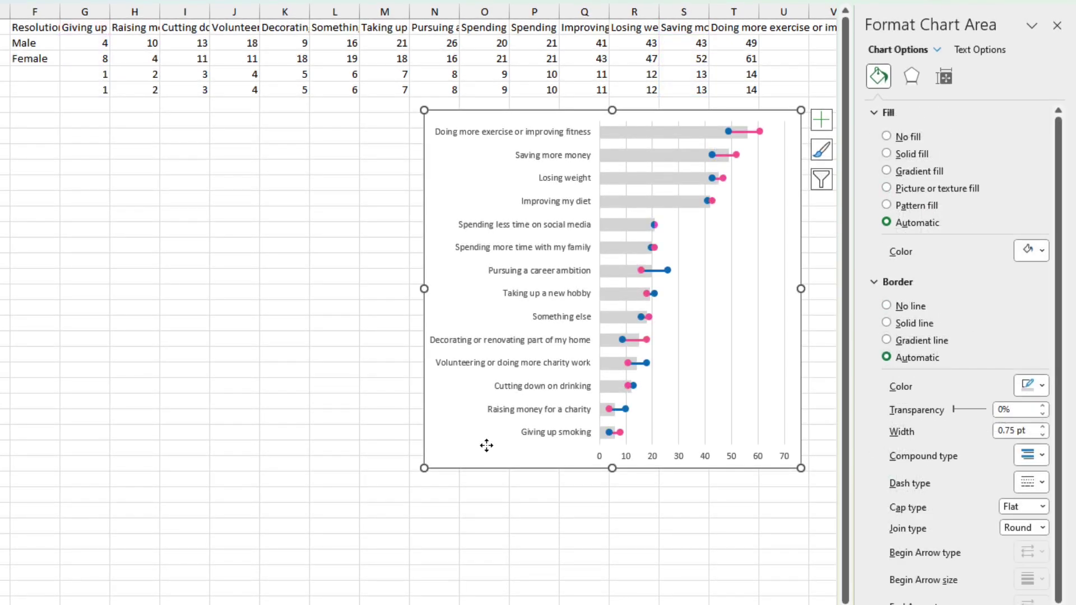
click(678, 371)
key(Escape)
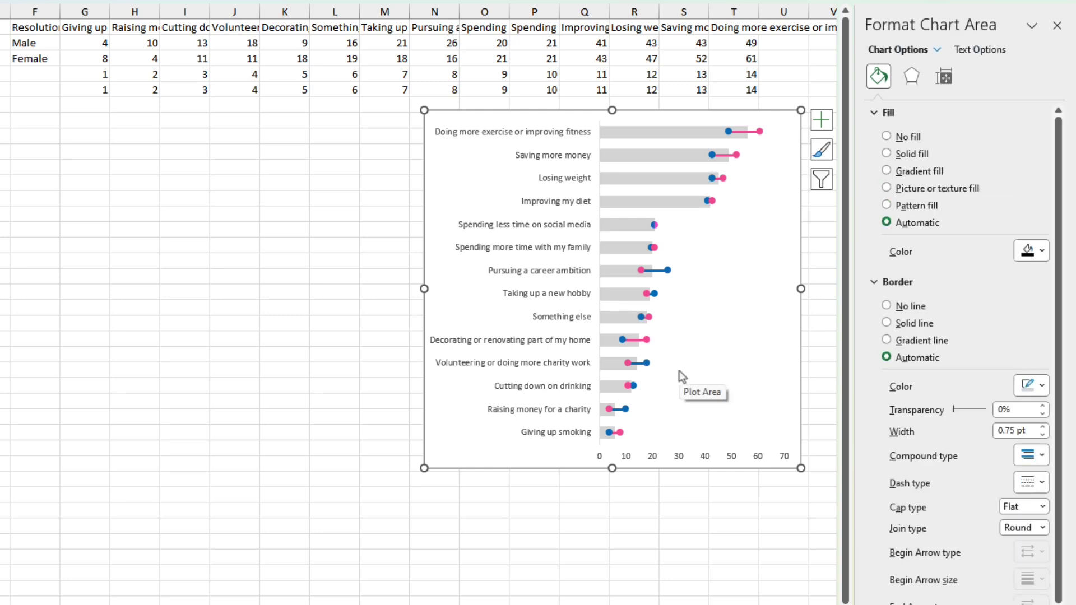